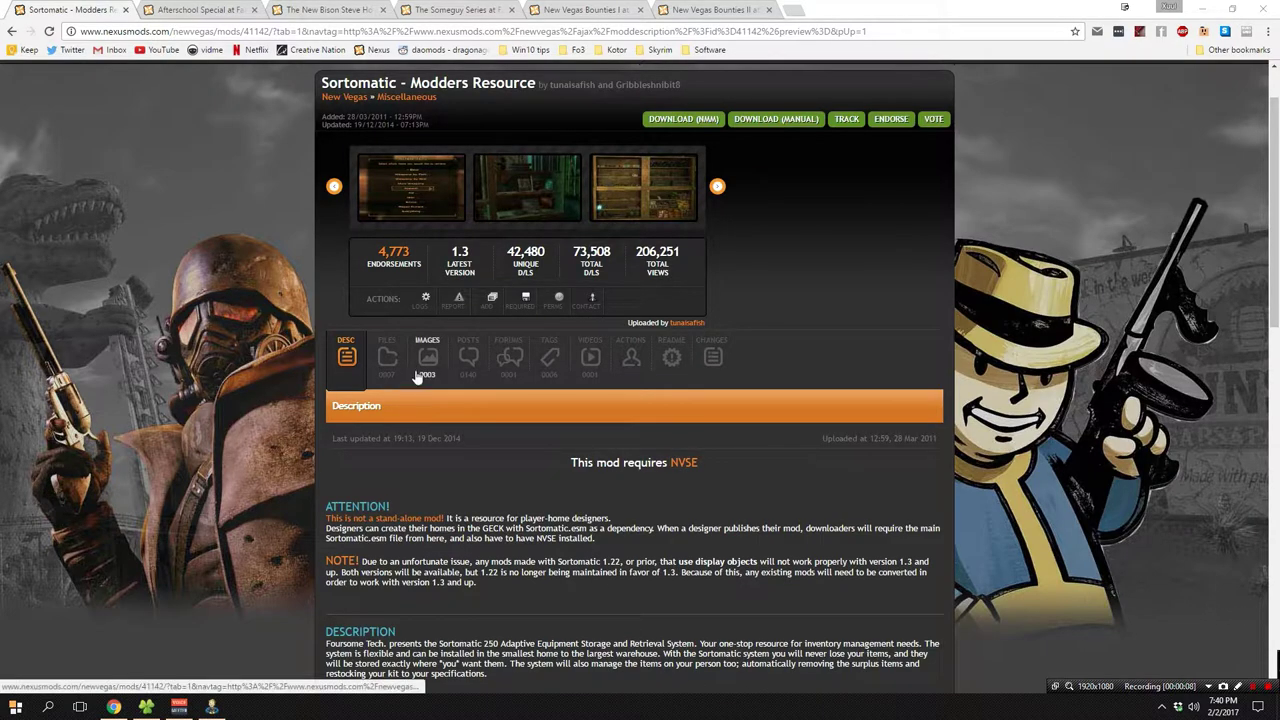
# Download the Sortomatic_v1_3 main file through the mod manager, accepting the required-files notice.
pyautogui.click(404, 370)
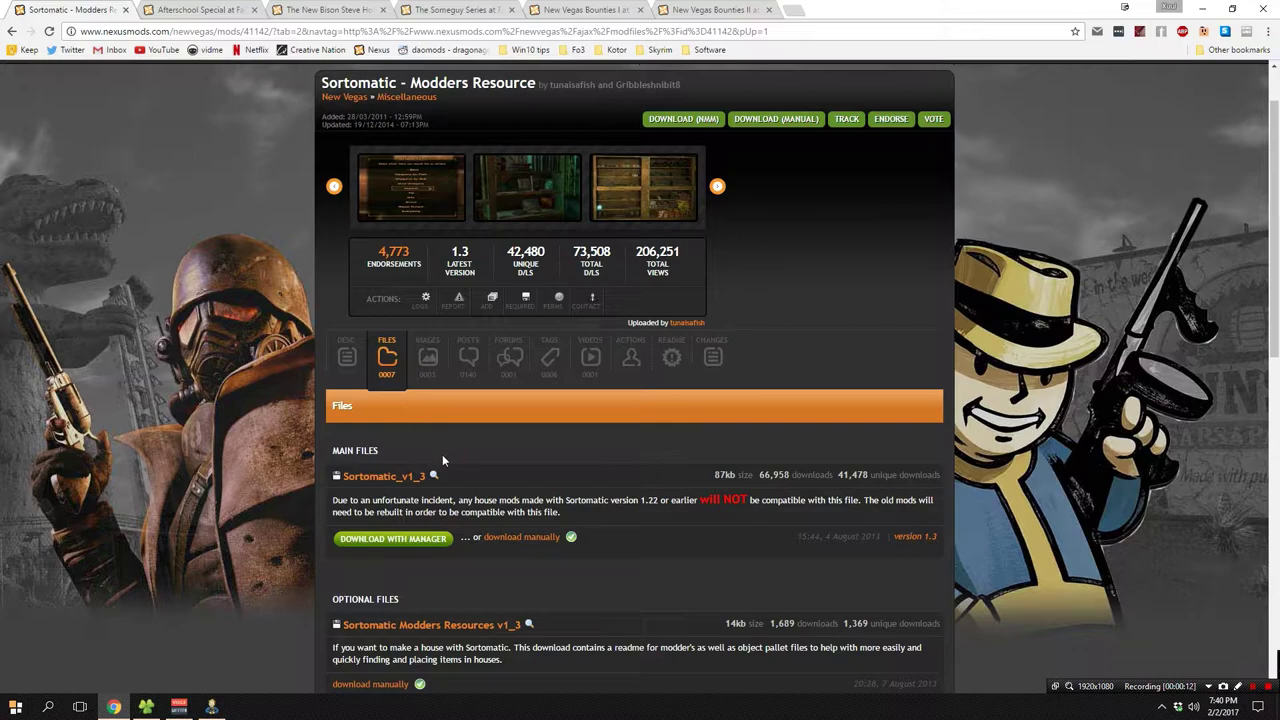
pyautogui.click(414, 538)
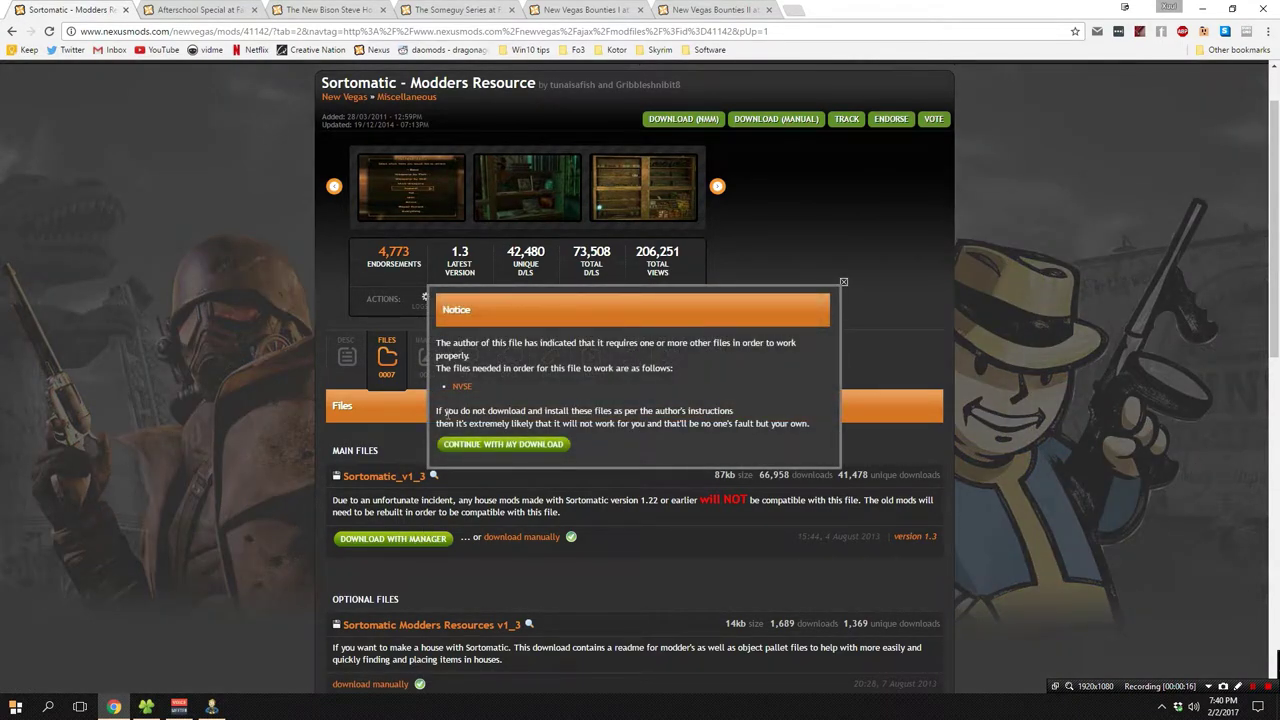
pyautogui.click(494, 446)
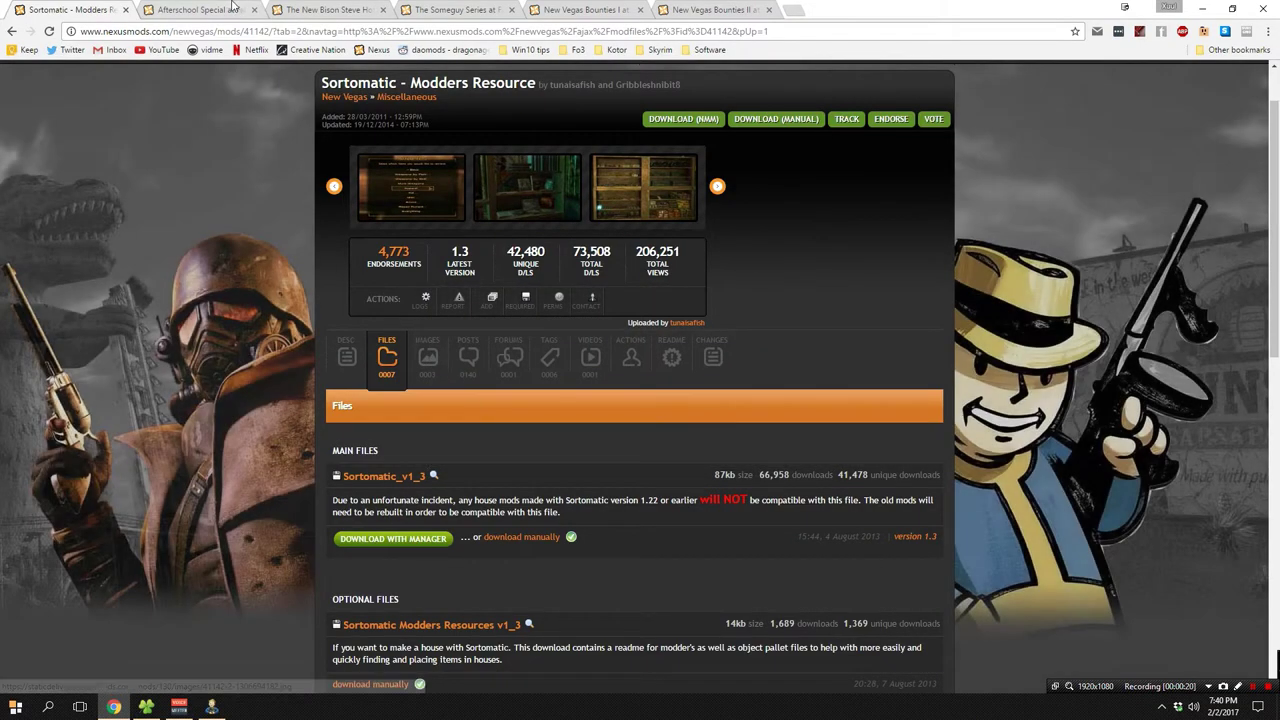
# Download the Afterschool Special V 201 - Sortomatic V4 Full main file through the mod manager.
pyautogui.click(230, 10)
pyautogui.scroll(4, 413, 380)
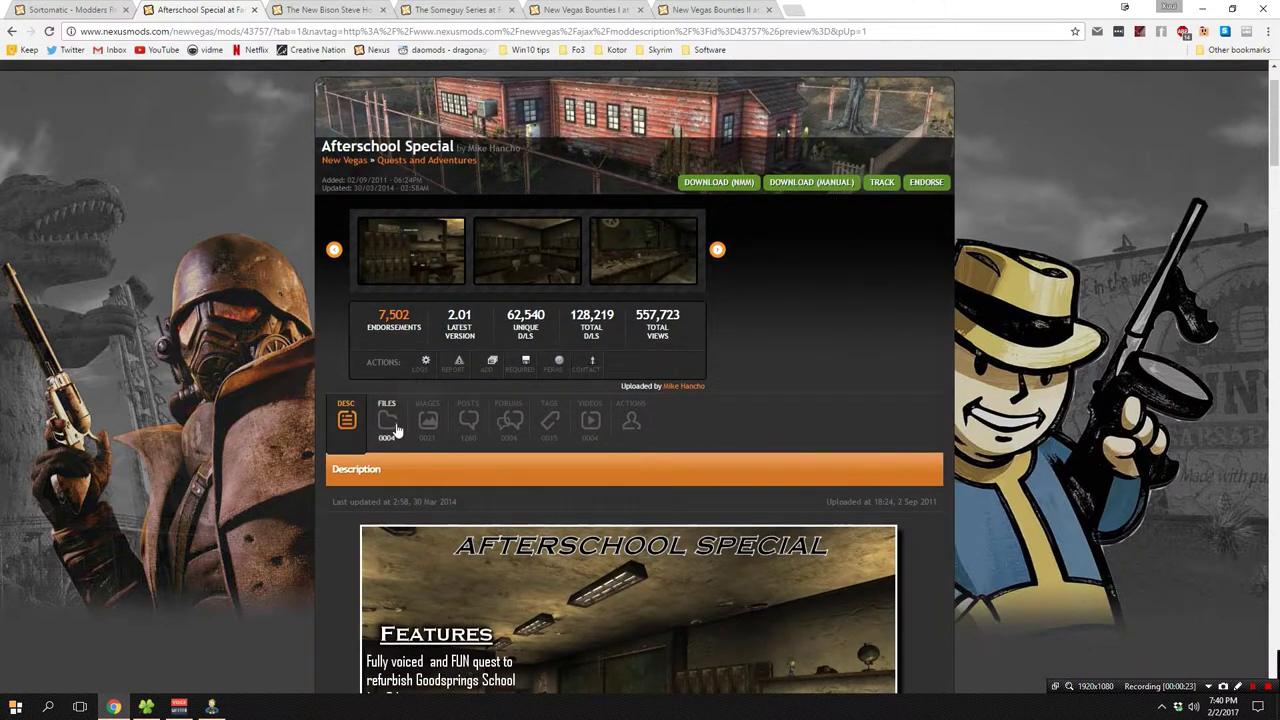
pyautogui.click(388, 422)
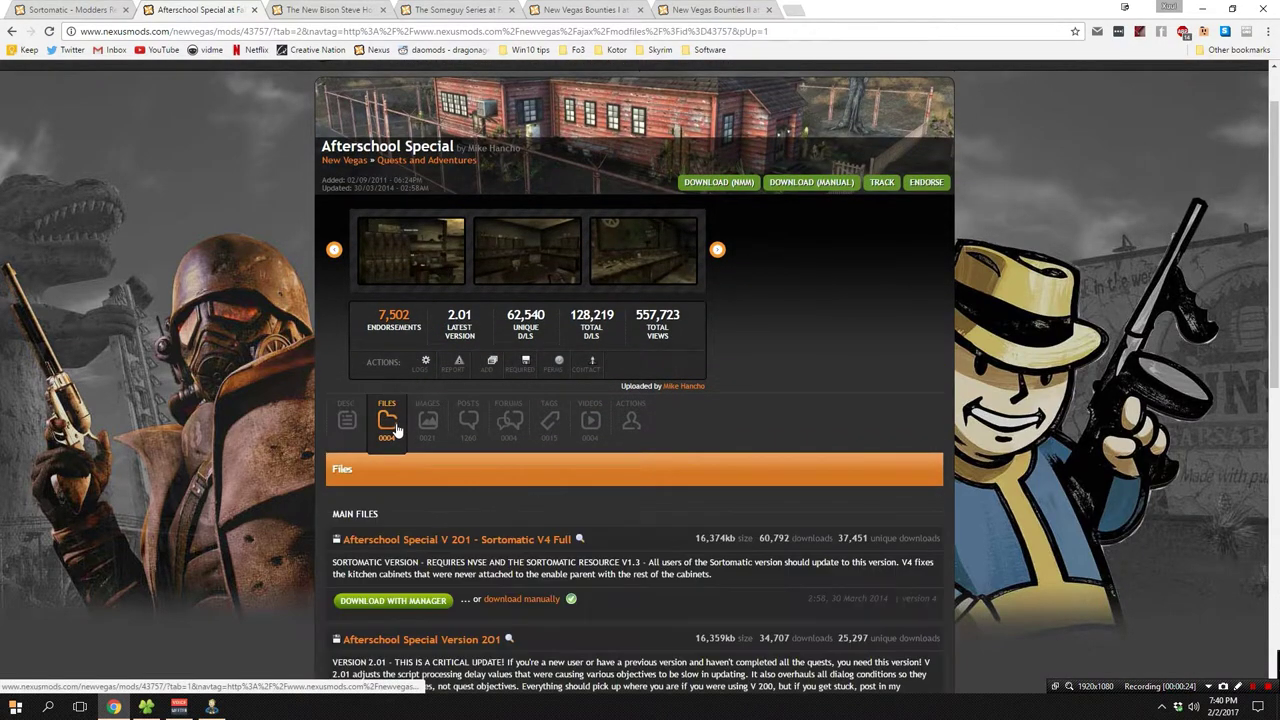
pyautogui.scroll(-3, 410, 440)
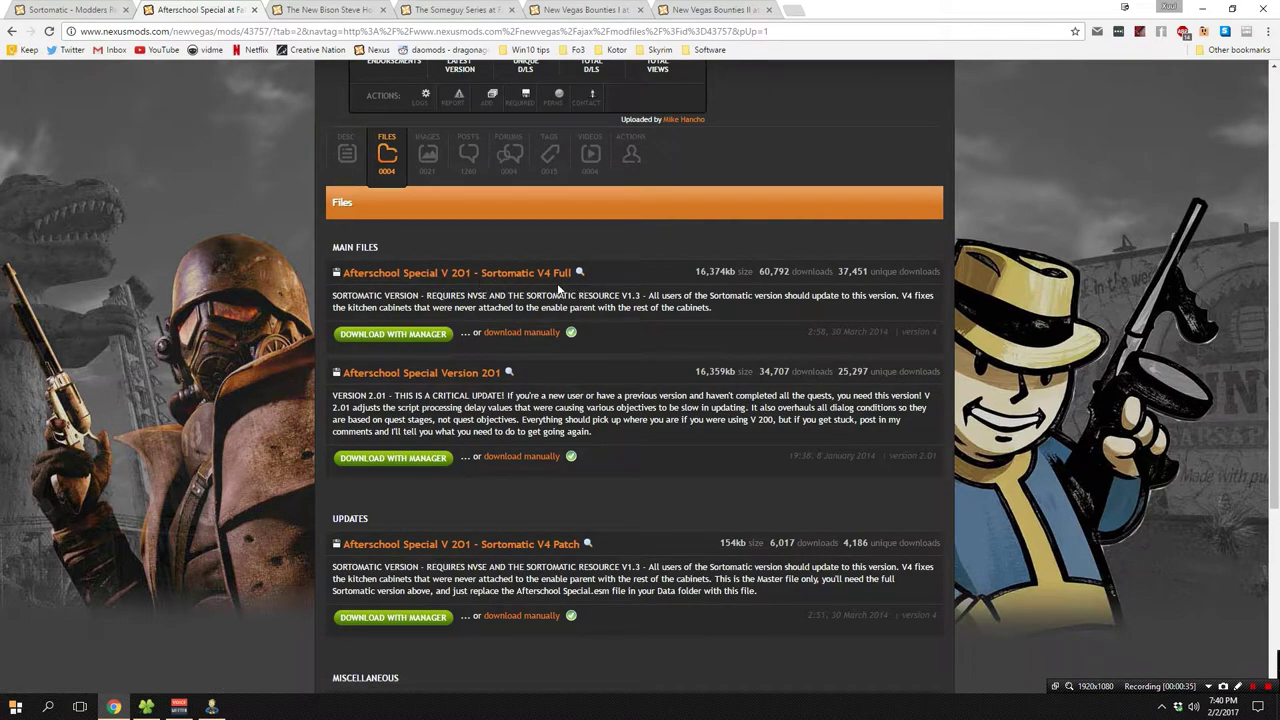
pyautogui.click(364, 334)
pyautogui.scroll(-1, 444, 554)
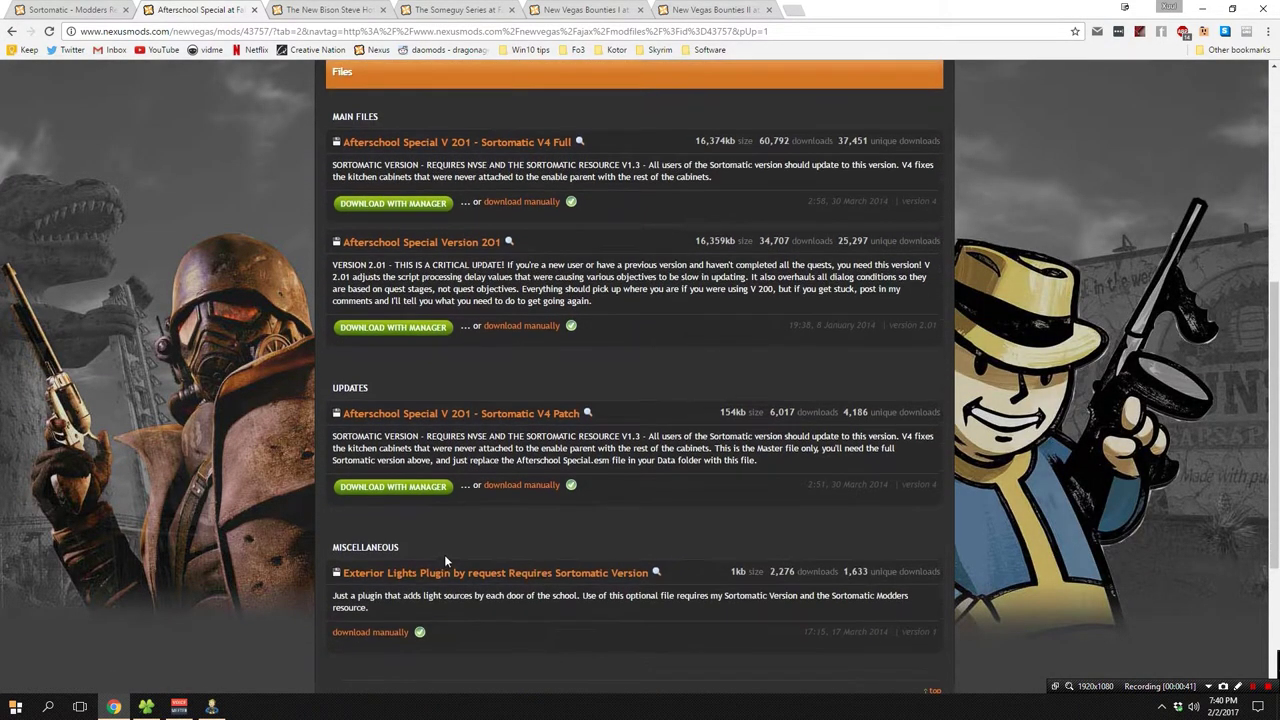
pyautogui.scroll(2, 444, 554)
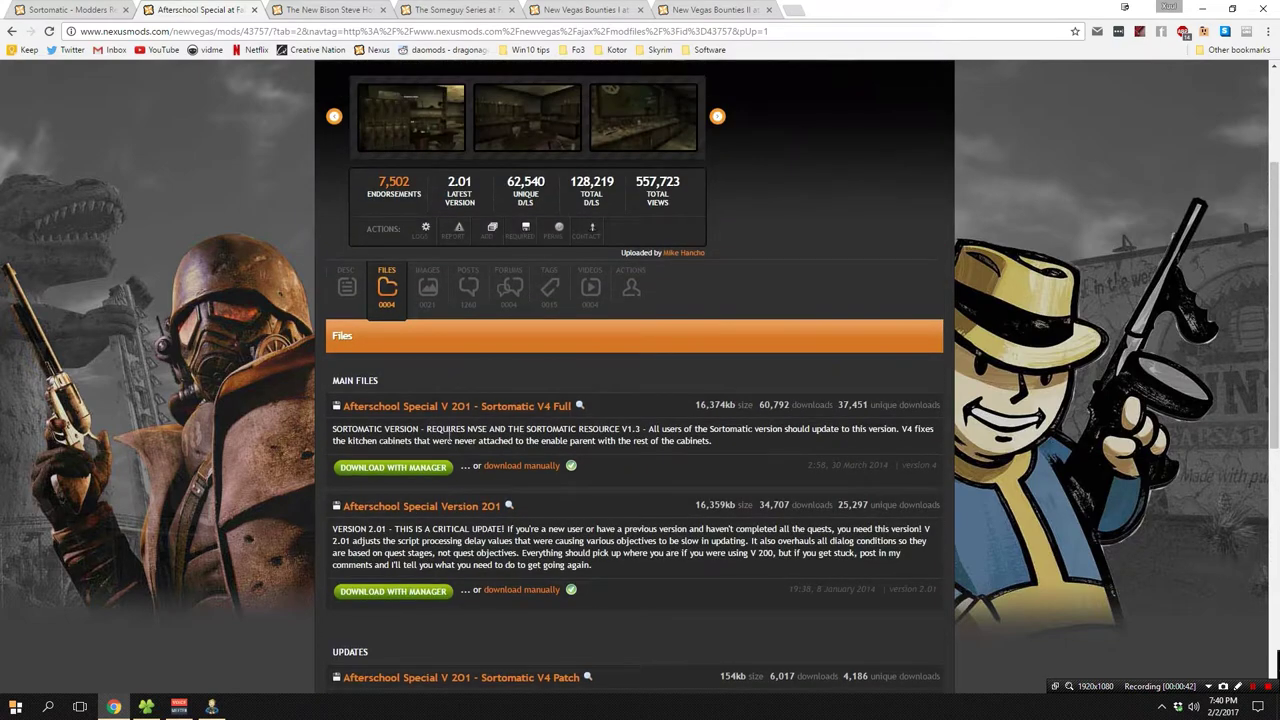
# Download New Bison Steve Version 107 MASTER FILE VERSION through the mod manager and its optional SORTOMATIC VERSION manually.
pyautogui.click(310, 10)
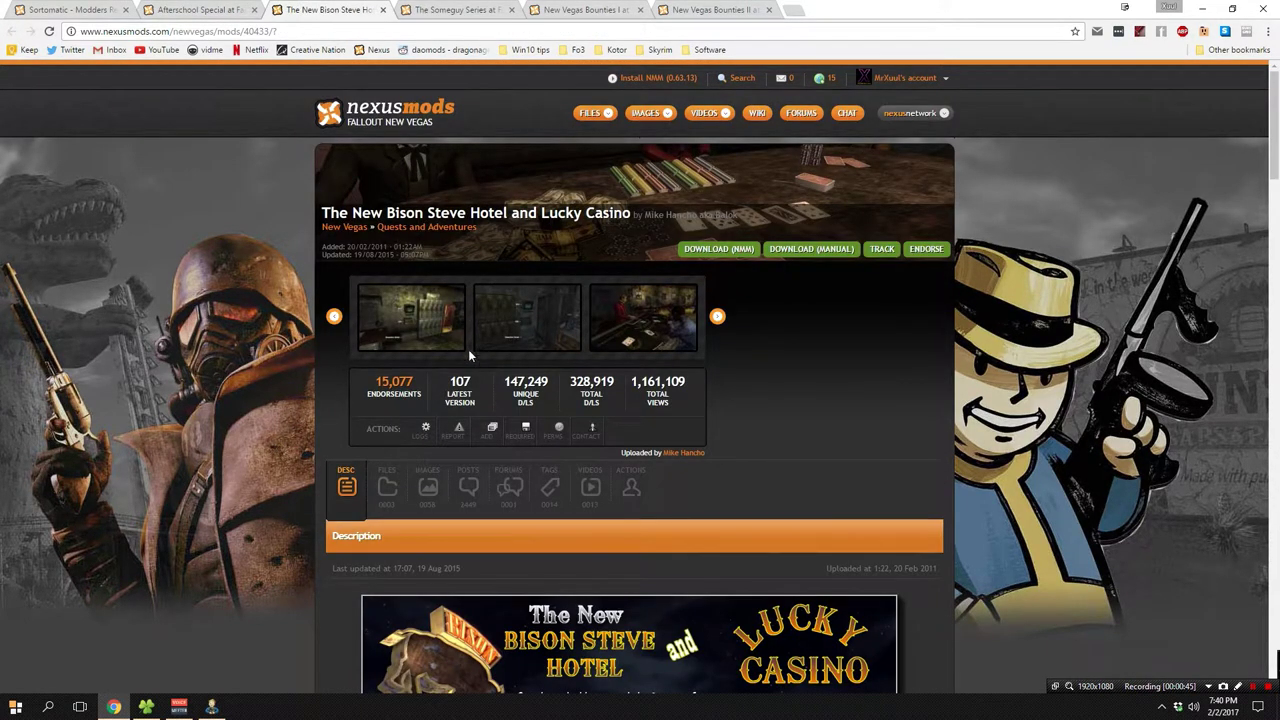
pyautogui.click(387, 486)
pyautogui.scroll(-2, 420, 450)
pyautogui.scroll(-2, 426, 441)
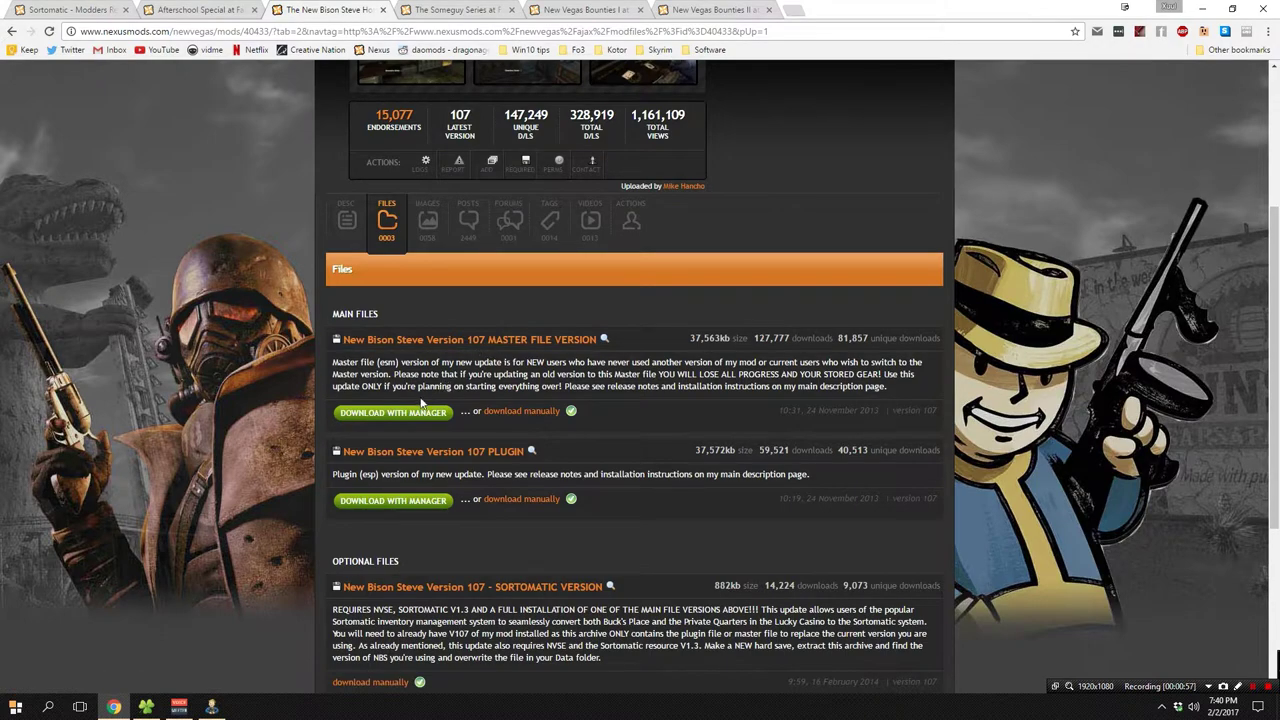
pyautogui.scroll(-2, 418, 430)
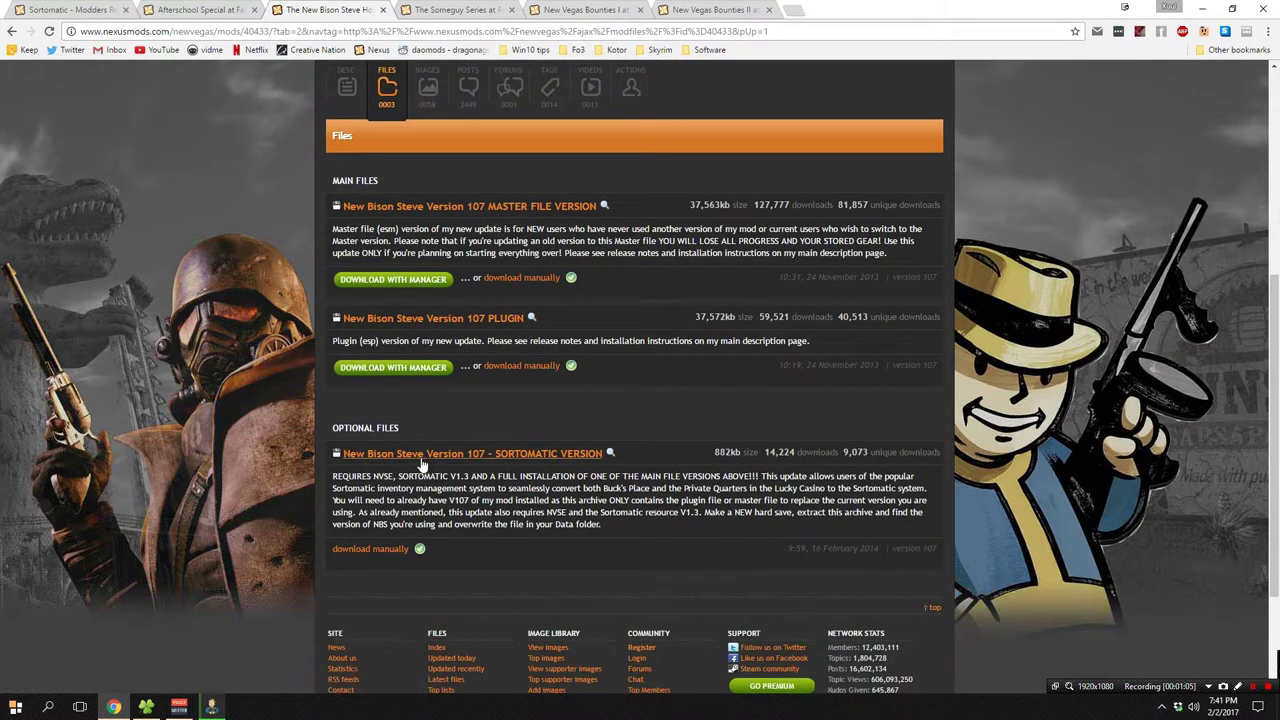
pyautogui.click(529, 464)
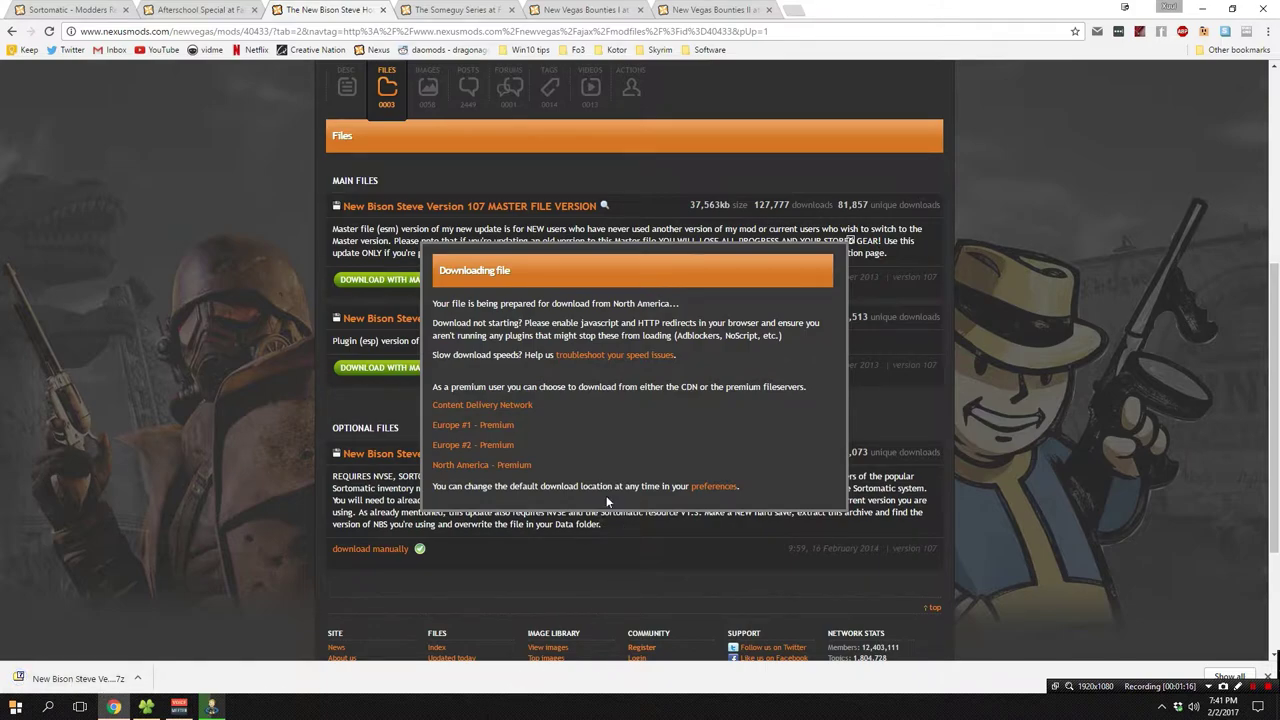
# Download the Someguy Series 2 dot 0 main file through the mod manager.
pyautogui.hotkey('ctrl', 'Tab')
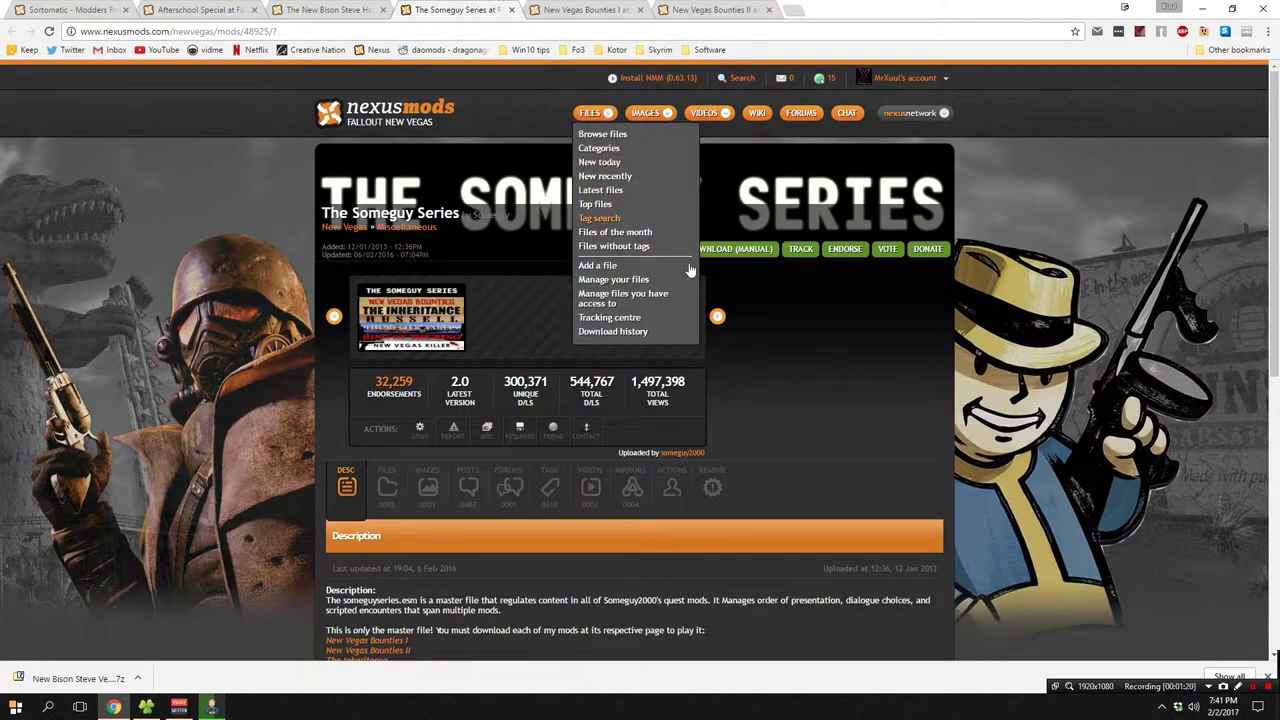
pyautogui.click(387, 490)
pyautogui.scroll(-3, 790, 236)
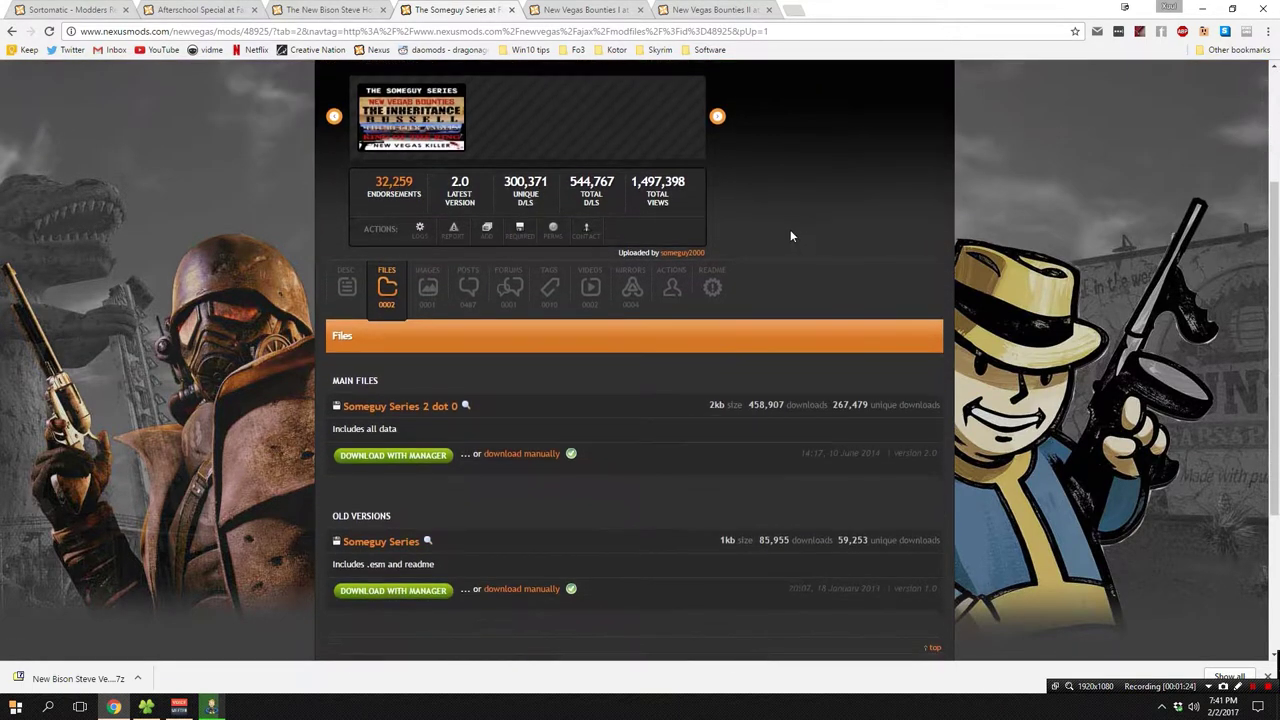
pyautogui.click(428, 455)
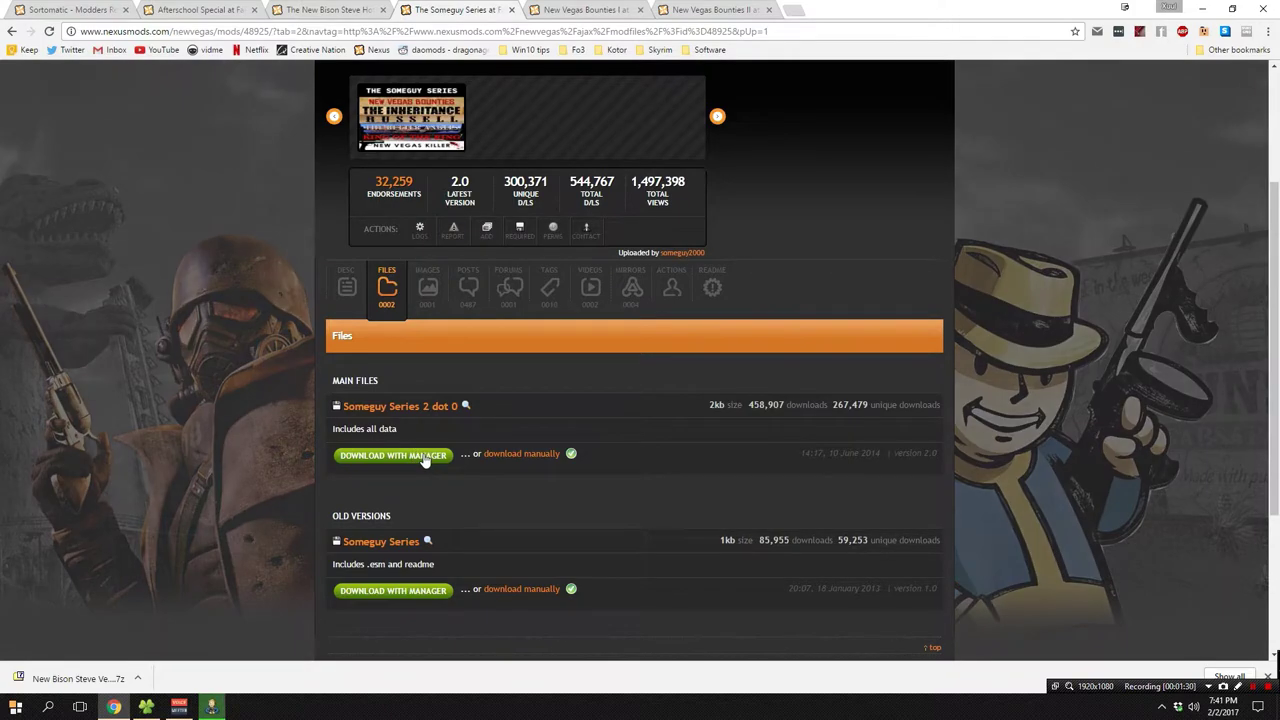
# Bring up the downloadable files of the New Vegas Bounties I mod.
pyautogui.hotkey('ctrl', 'Tab')
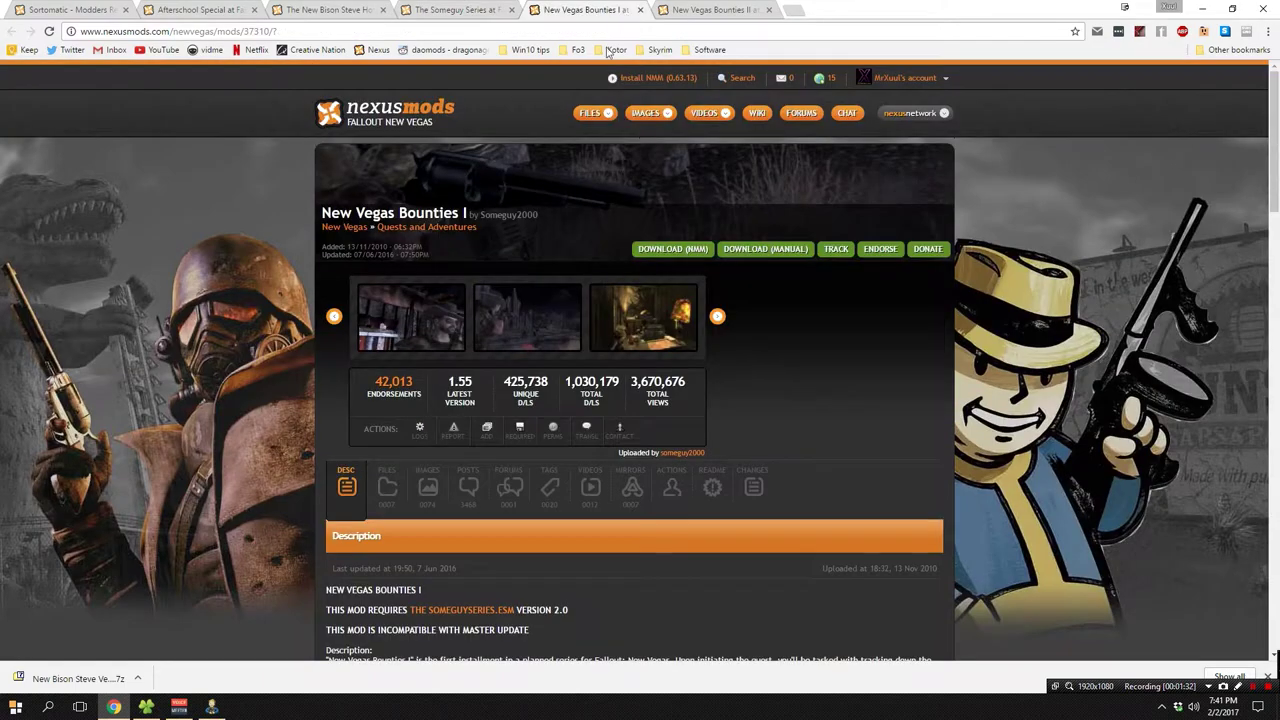
pyautogui.click(387, 487)
pyautogui.scroll(-3, 403, 420)
# Download the NVBII Version 1 dot 47 main file of New Vegas Bounties II through the mod manager, accepting the required-files notice.
pyautogui.hotkey('ctrl', 'Tab')
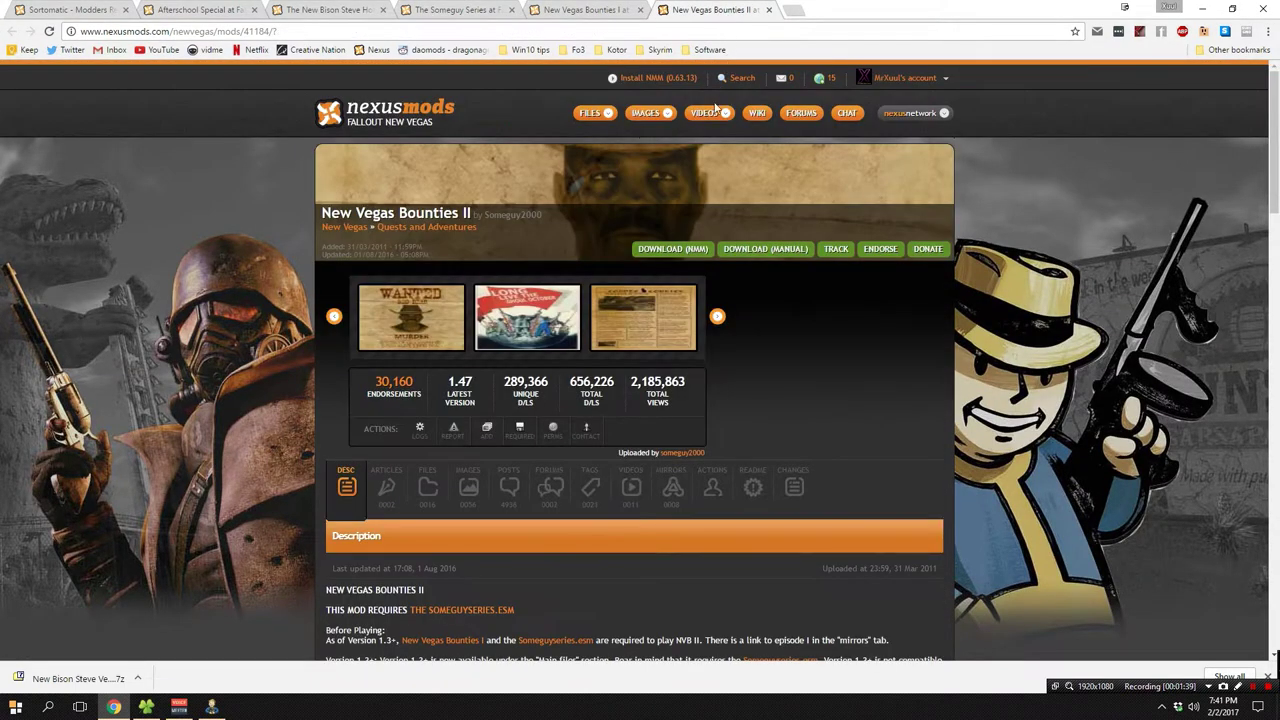
pyautogui.scroll(-2, 441, 328)
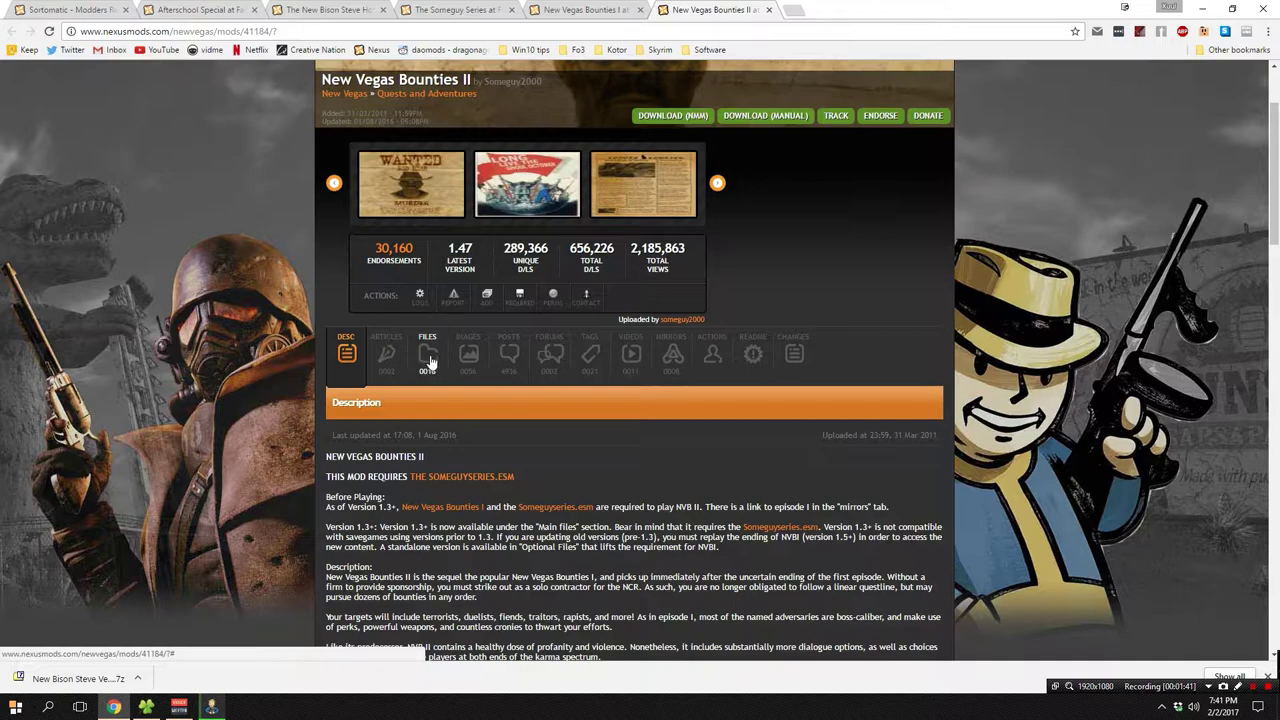
pyautogui.click(427, 368)
pyautogui.scroll(-2, 420, 400)
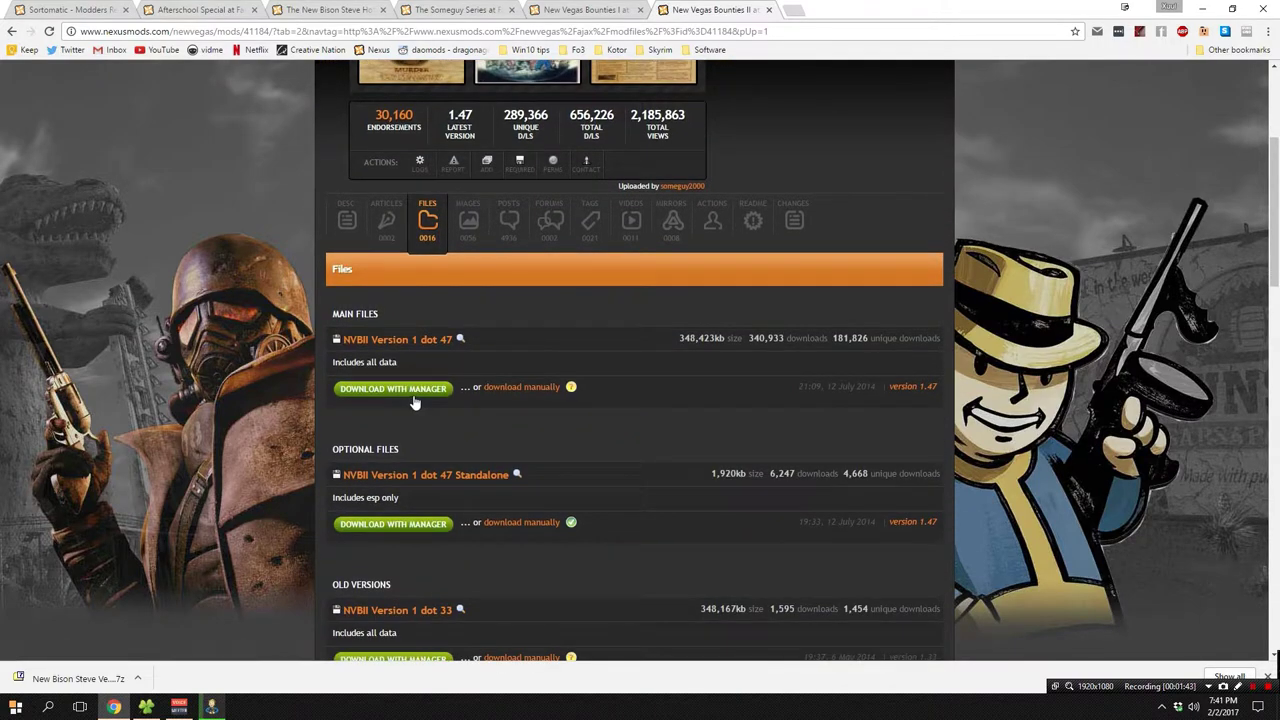
pyautogui.click(420, 389)
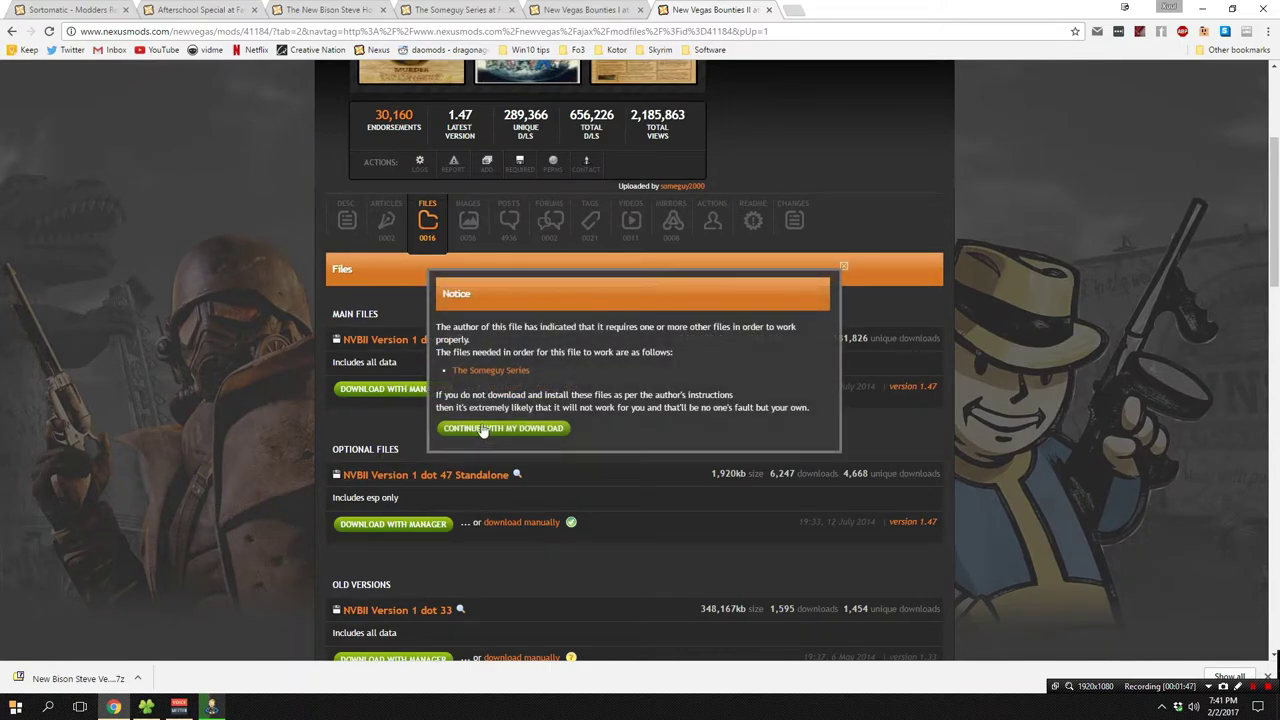
pyautogui.click(500, 428)
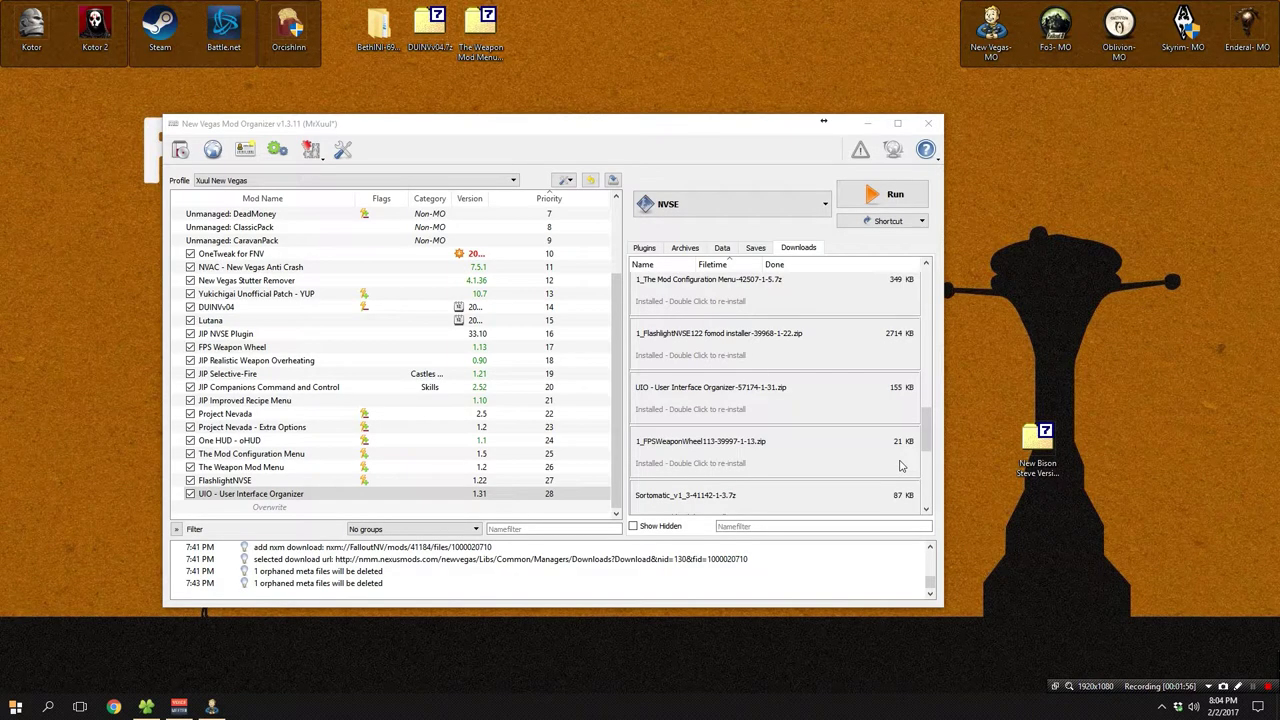
# In Mod Organizer, install the downloaded Sortomatic_v1_3 archive manually as Sortomatic - Modders Resource.
pyautogui.scroll(-3, 900, 465)
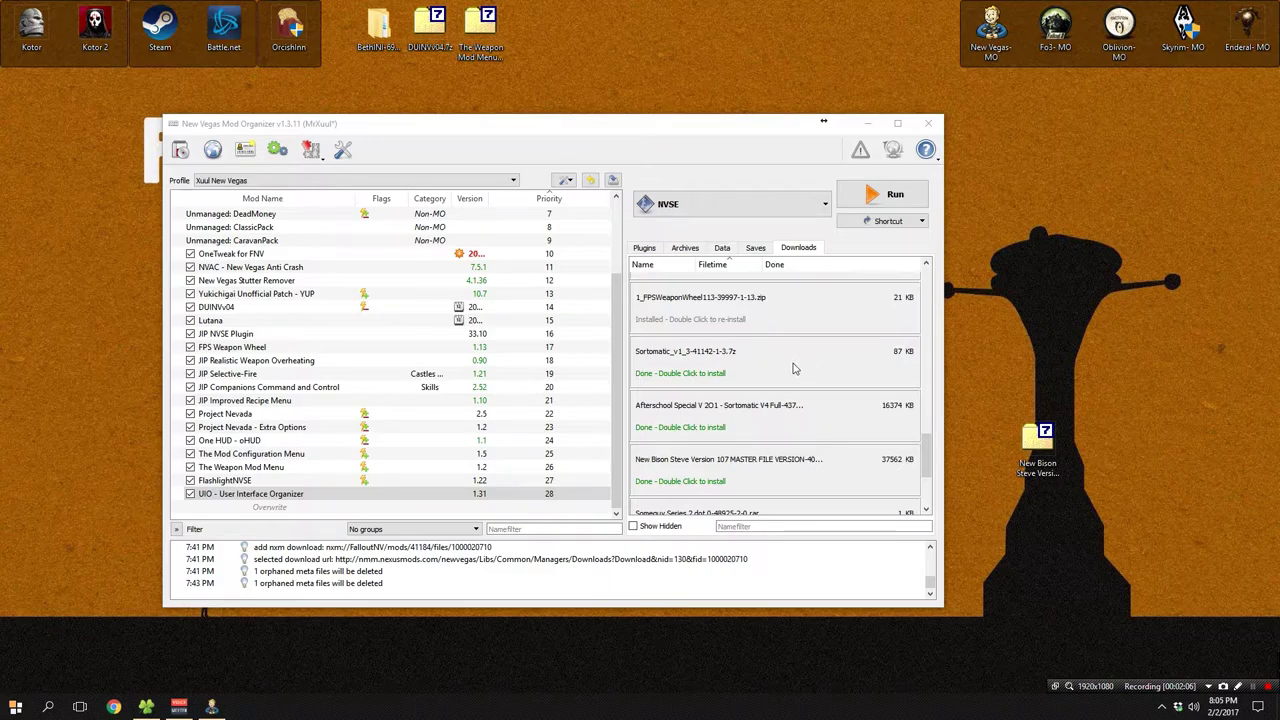
pyautogui.doubleClick(693, 376)
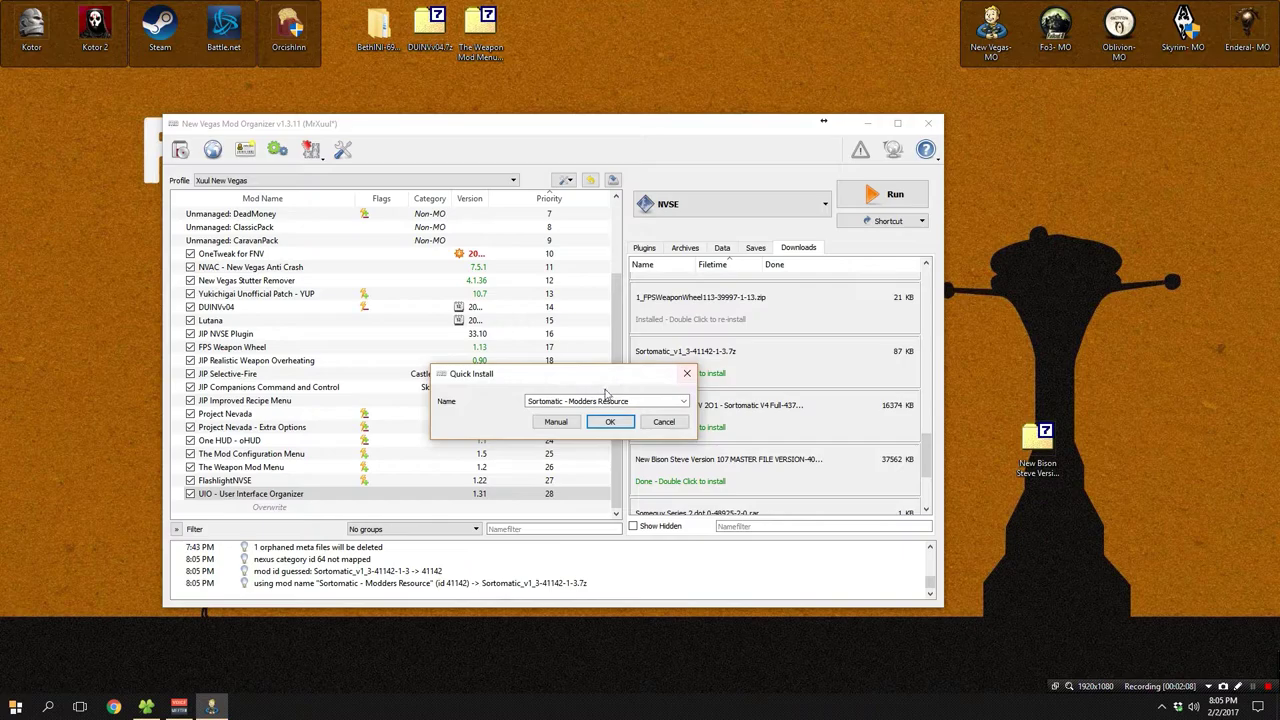
pyautogui.click(563, 423)
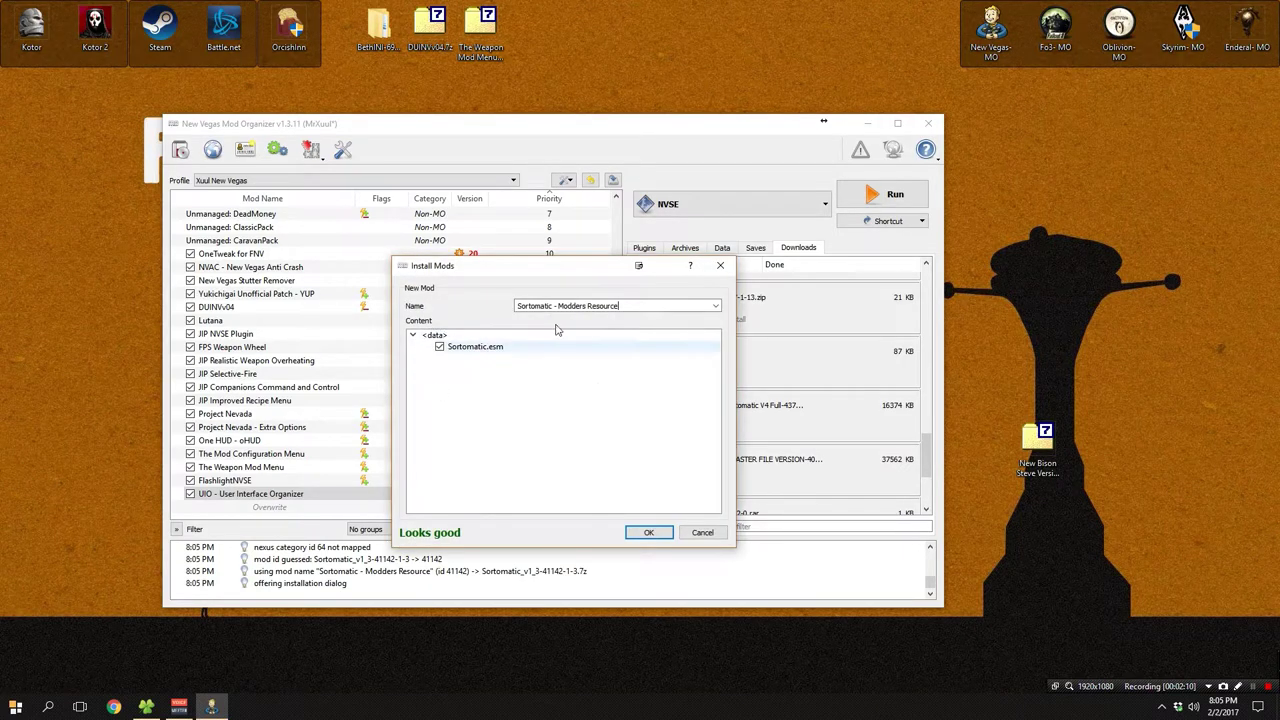
pyautogui.click(649, 533)
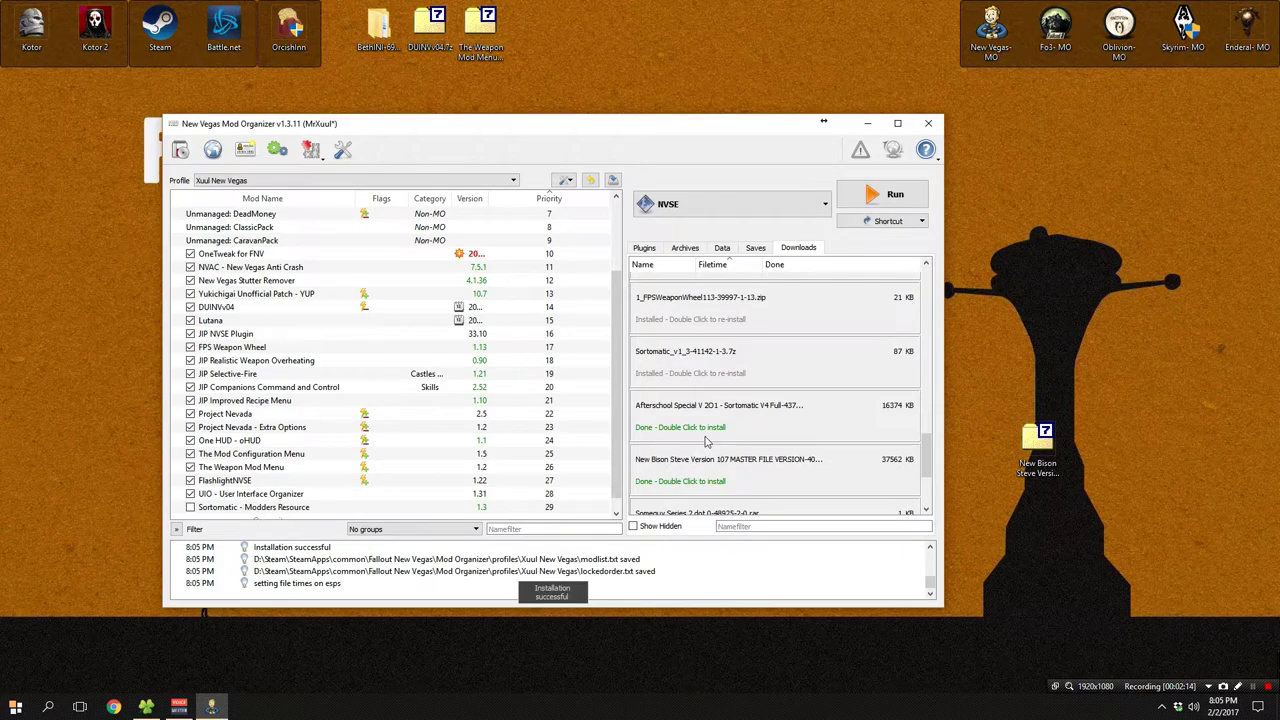
# Install the Afterschool Special archive with the Data folder inside Afterschool_Special_V201_Sortomatic_V4 set as the data directory.
pyautogui.doubleClick(705, 432)
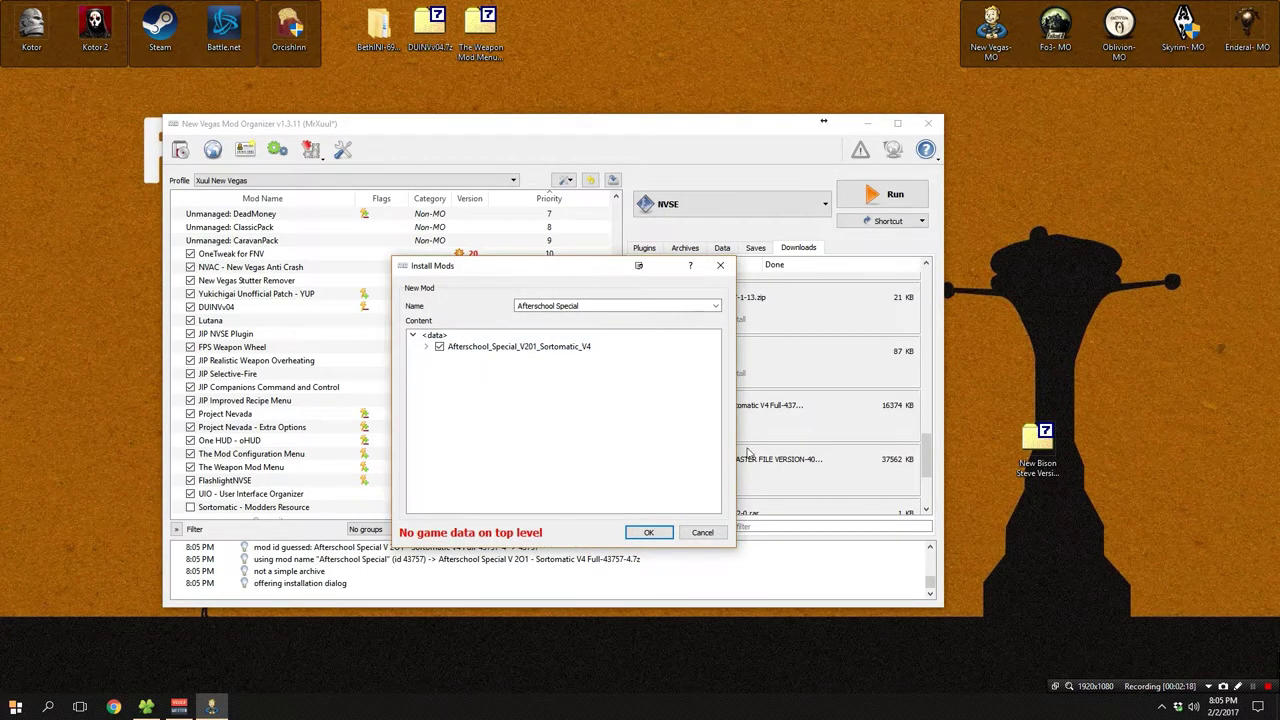
pyautogui.rightClick(452, 347)
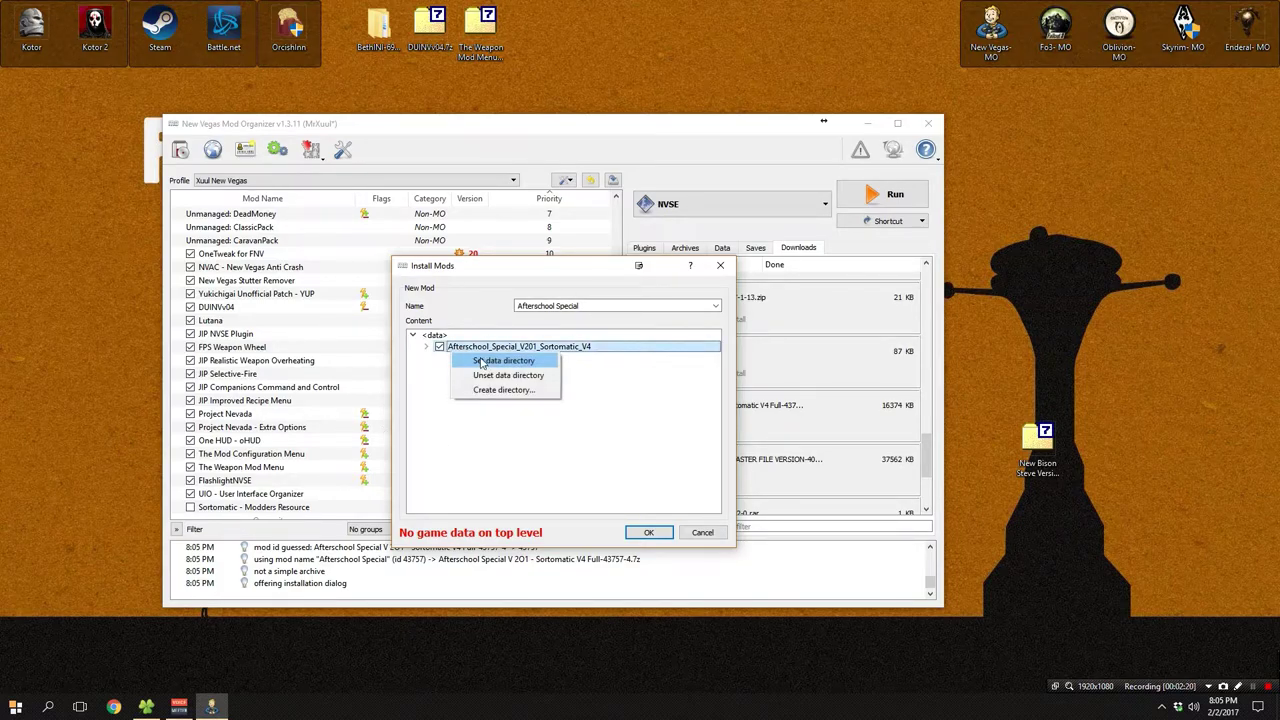
pyautogui.click(484, 361)
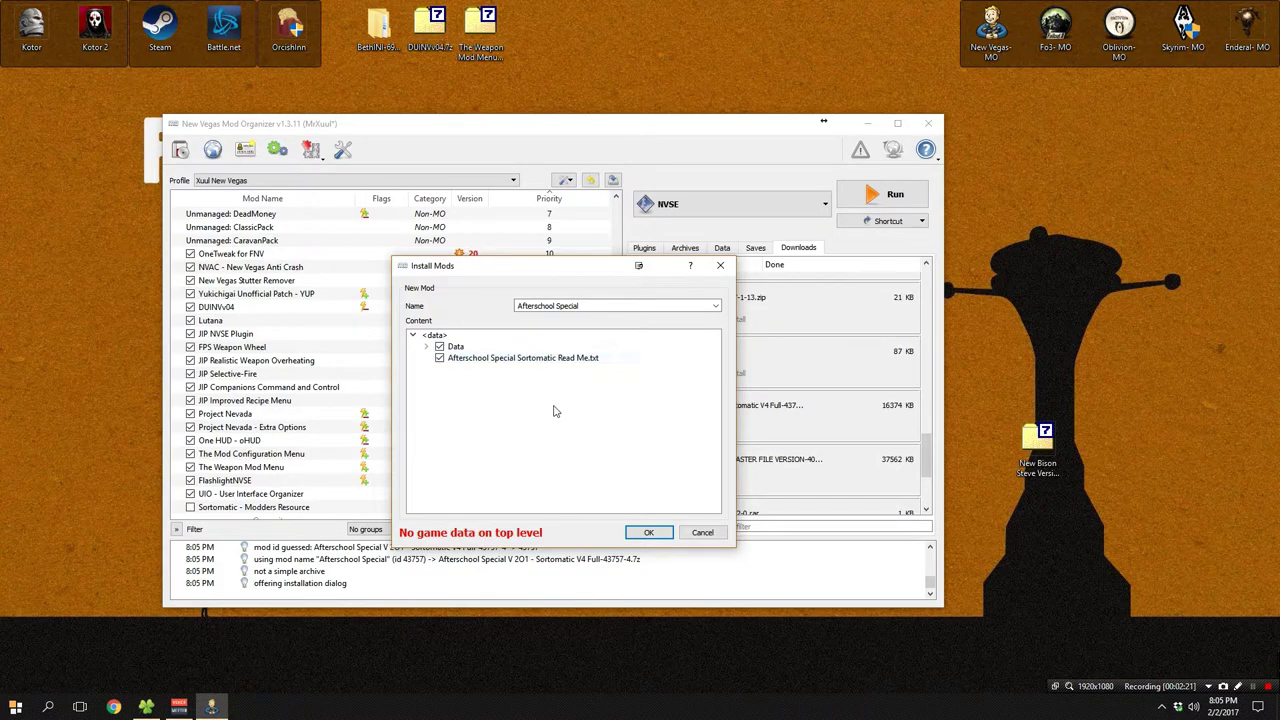
pyautogui.rightClick(468, 347)
pyautogui.click(512, 353)
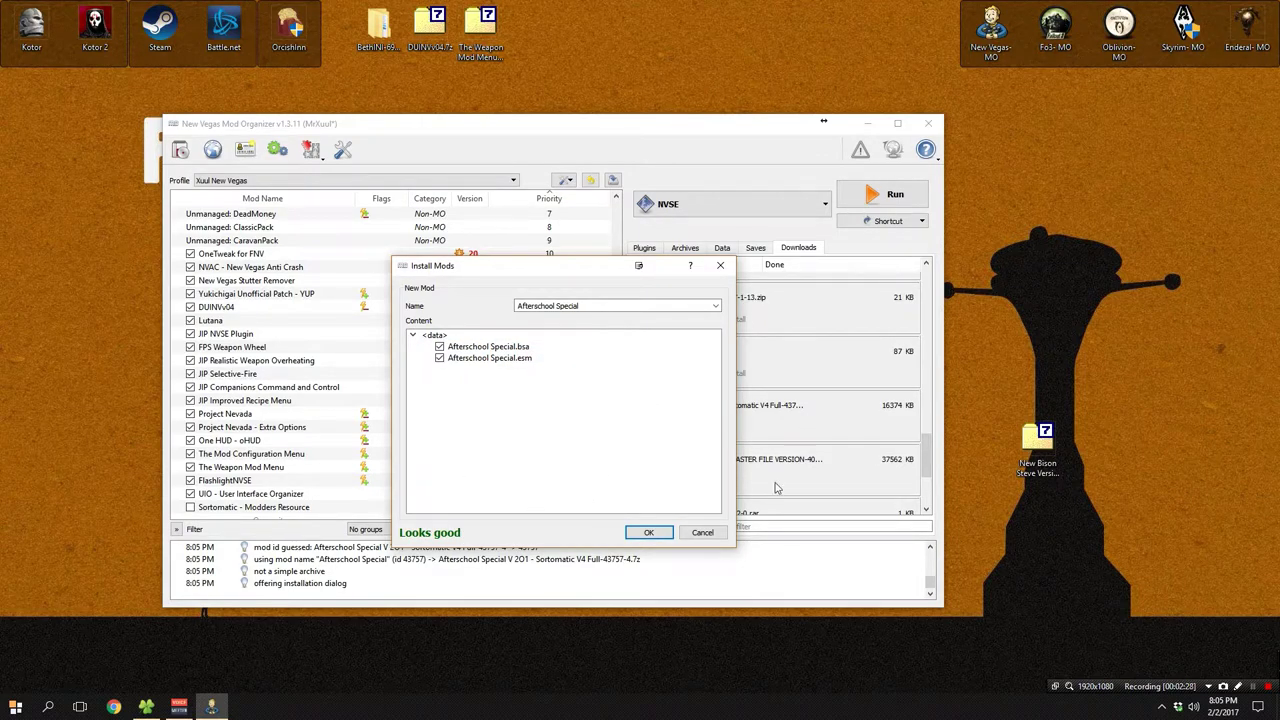
pyautogui.click(648, 533)
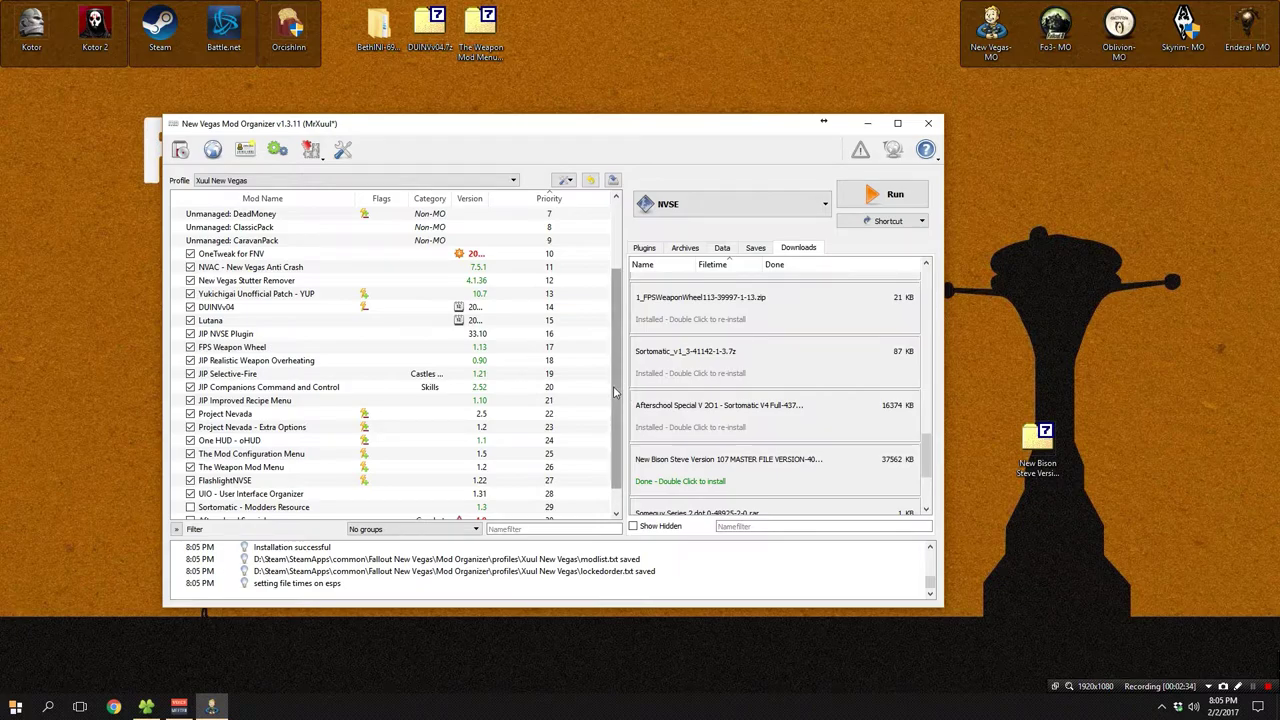
# Install the New Bison Steve master file archive with the Data folder inside New_Bison_Steve_V107_Master set as the data directory.
pyautogui.scroll(-1, 616, 420)
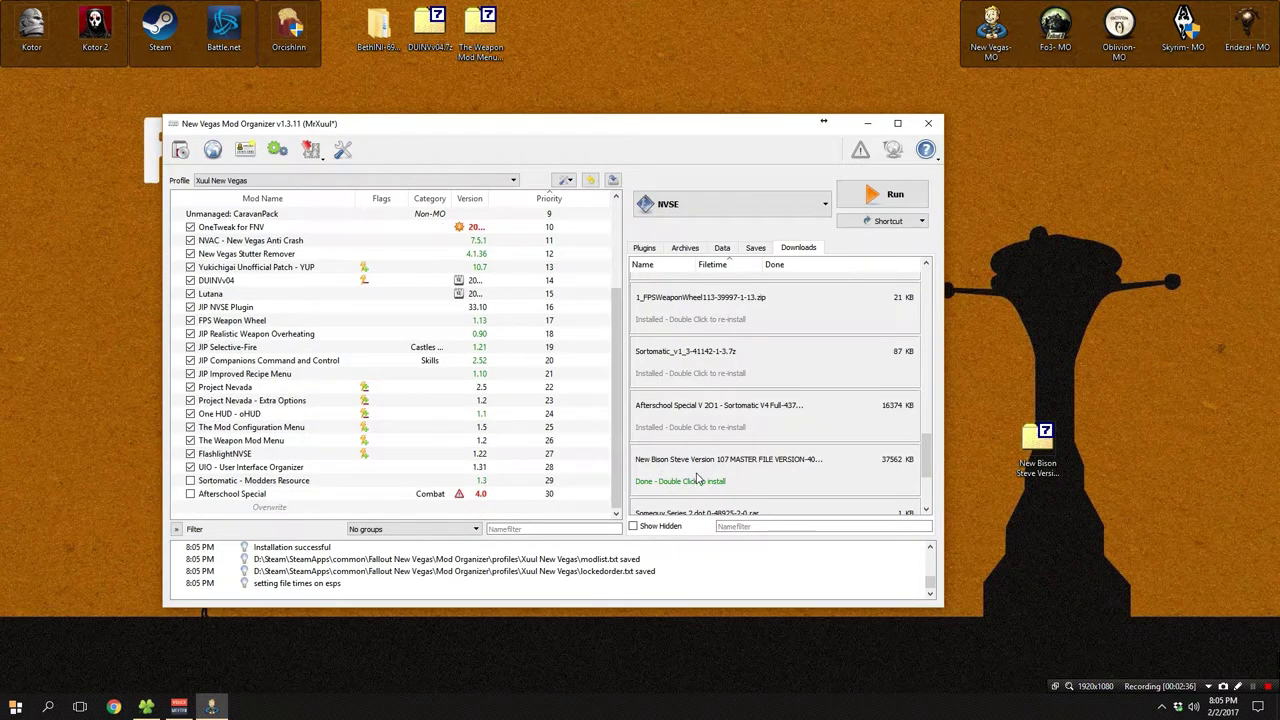
pyautogui.doubleClick(782, 481)
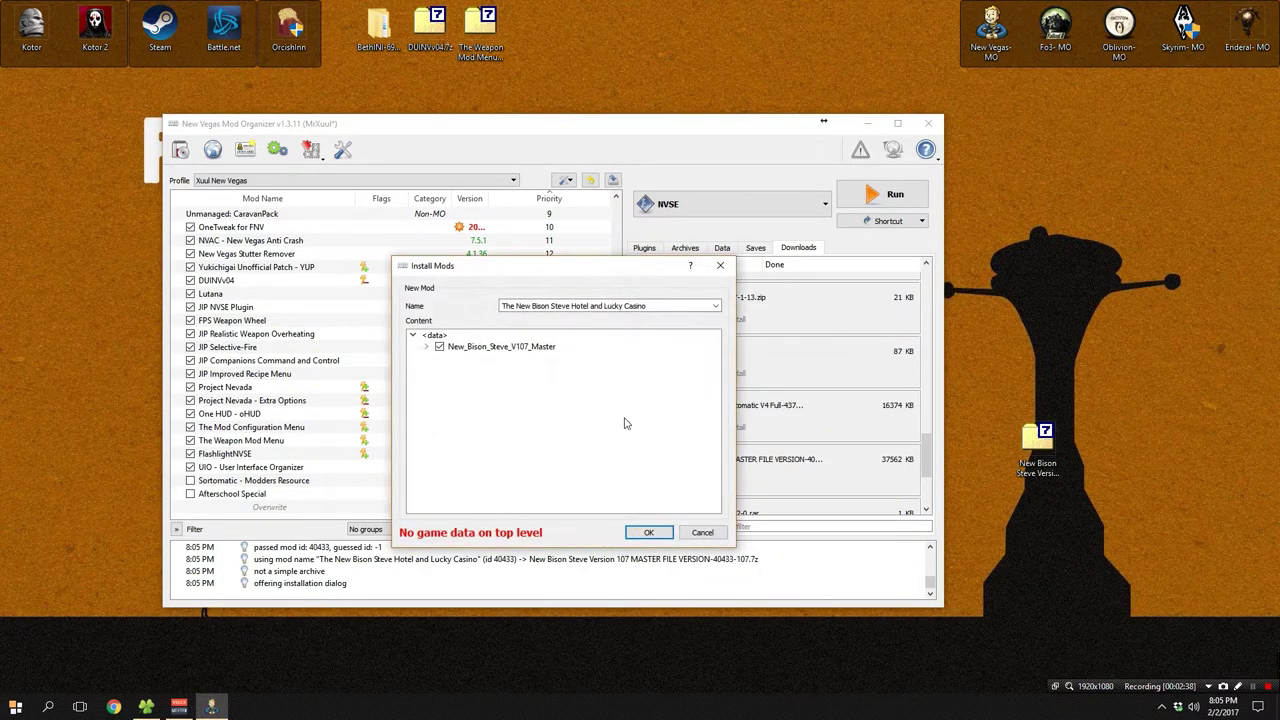
pyautogui.rightClick(533, 352)
pyautogui.click(558, 353)
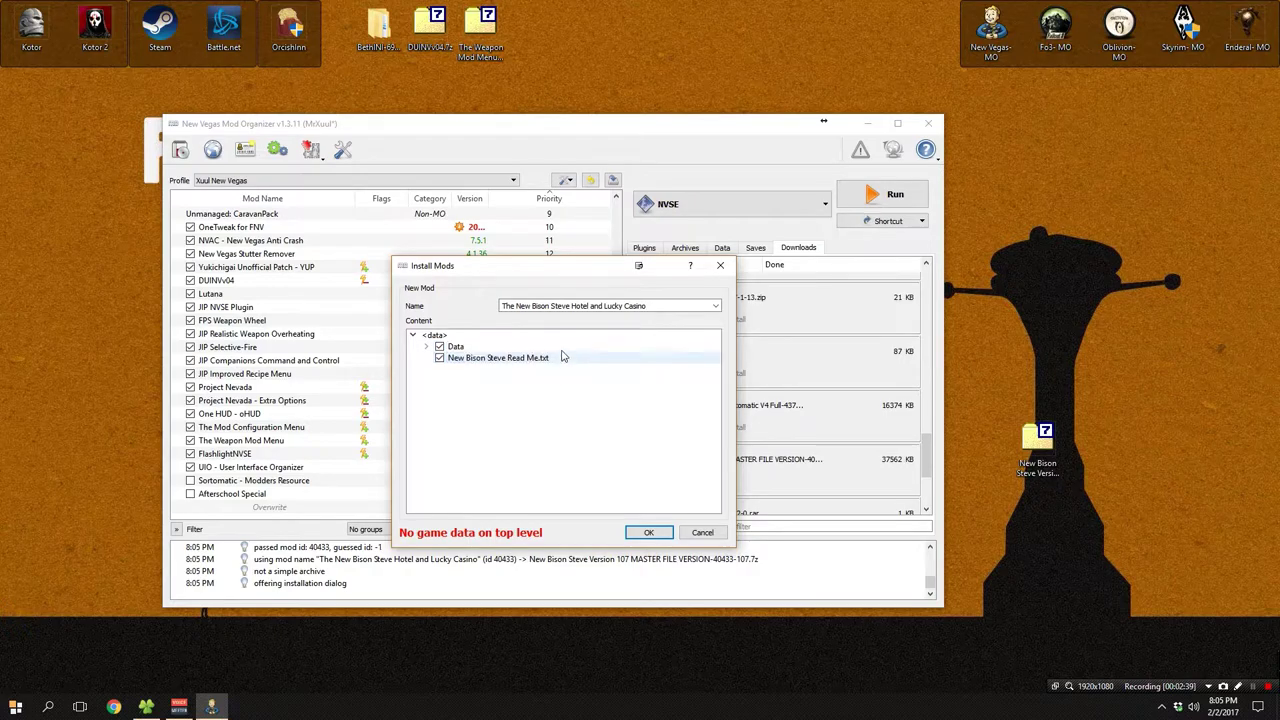
pyautogui.rightClick(480, 346)
pyautogui.click(490, 351)
pyautogui.click(648, 532)
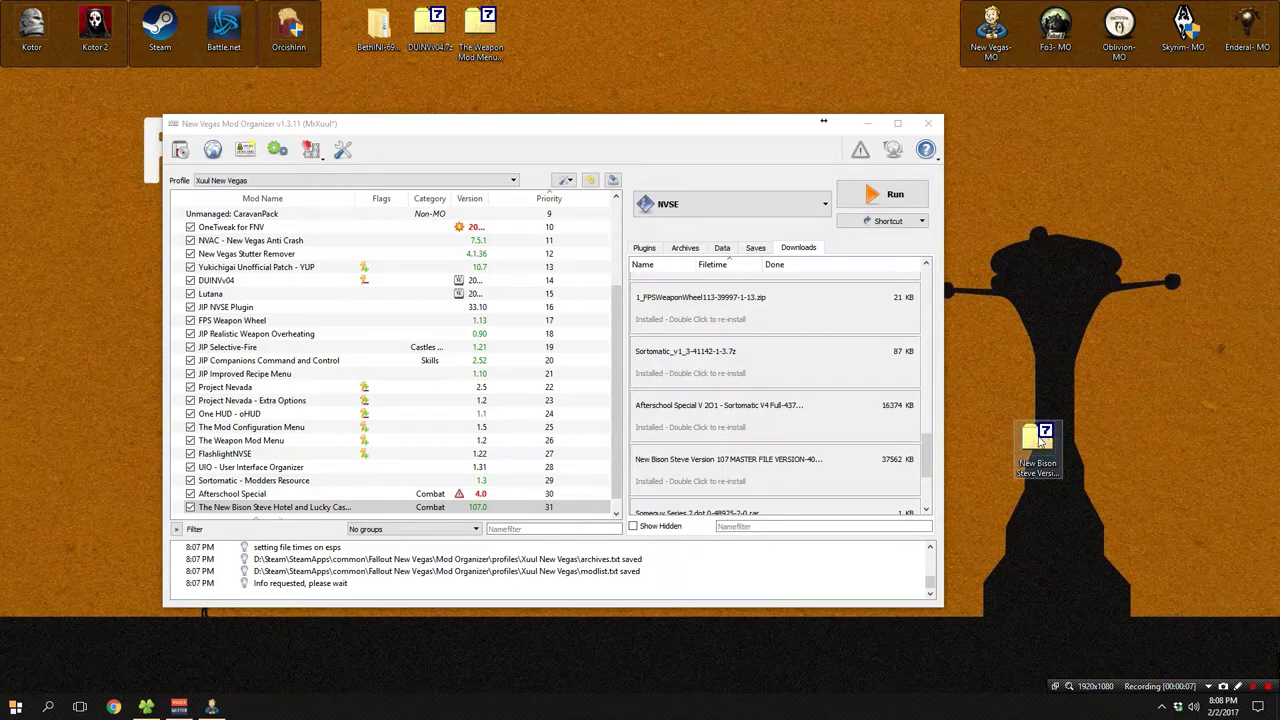
# Copy the full name of the installed The New Bison Steve Hotel and Lucky Casino mod from the mod list.
pyautogui.click(1040, 452)
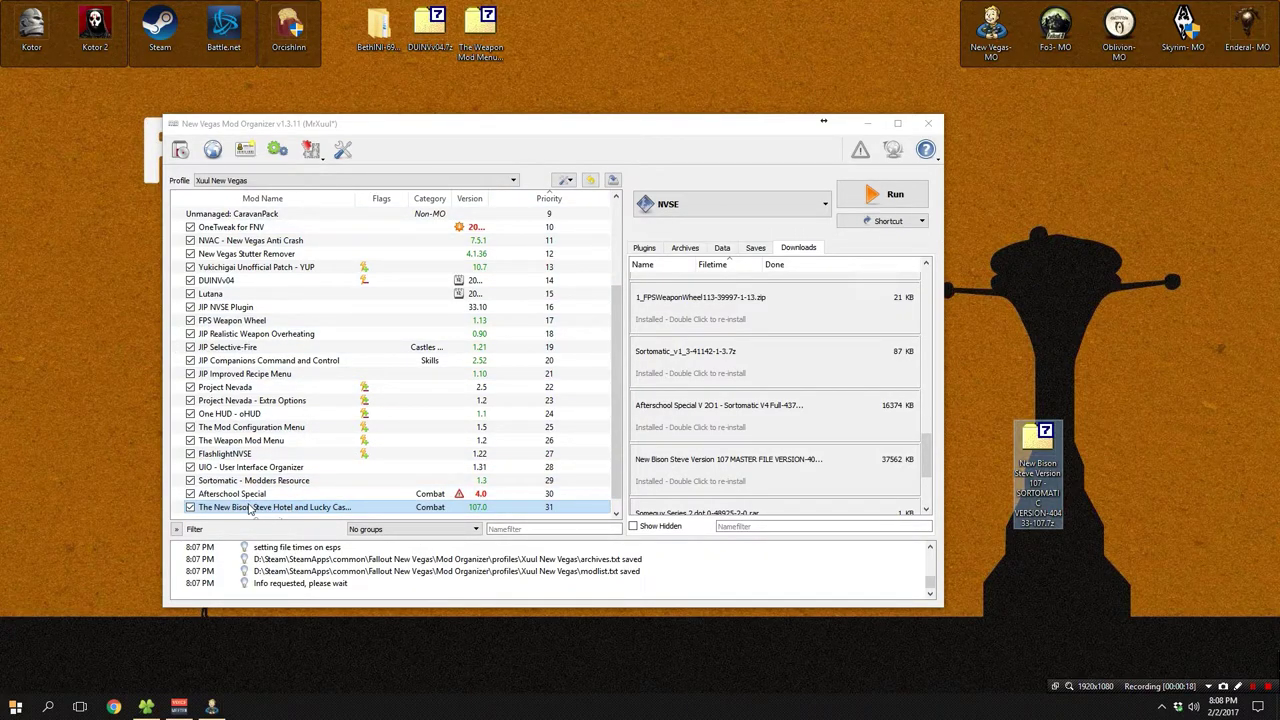
pyautogui.click(250, 508)
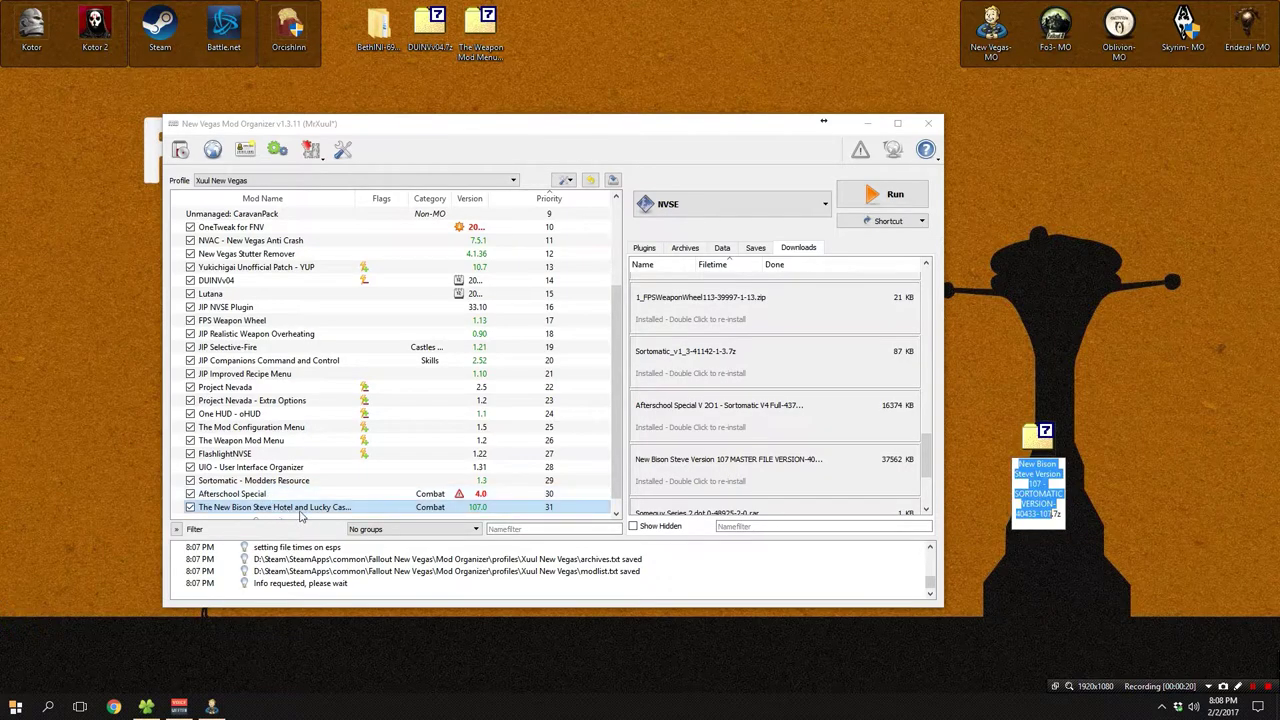
pyautogui.click(302, 512)
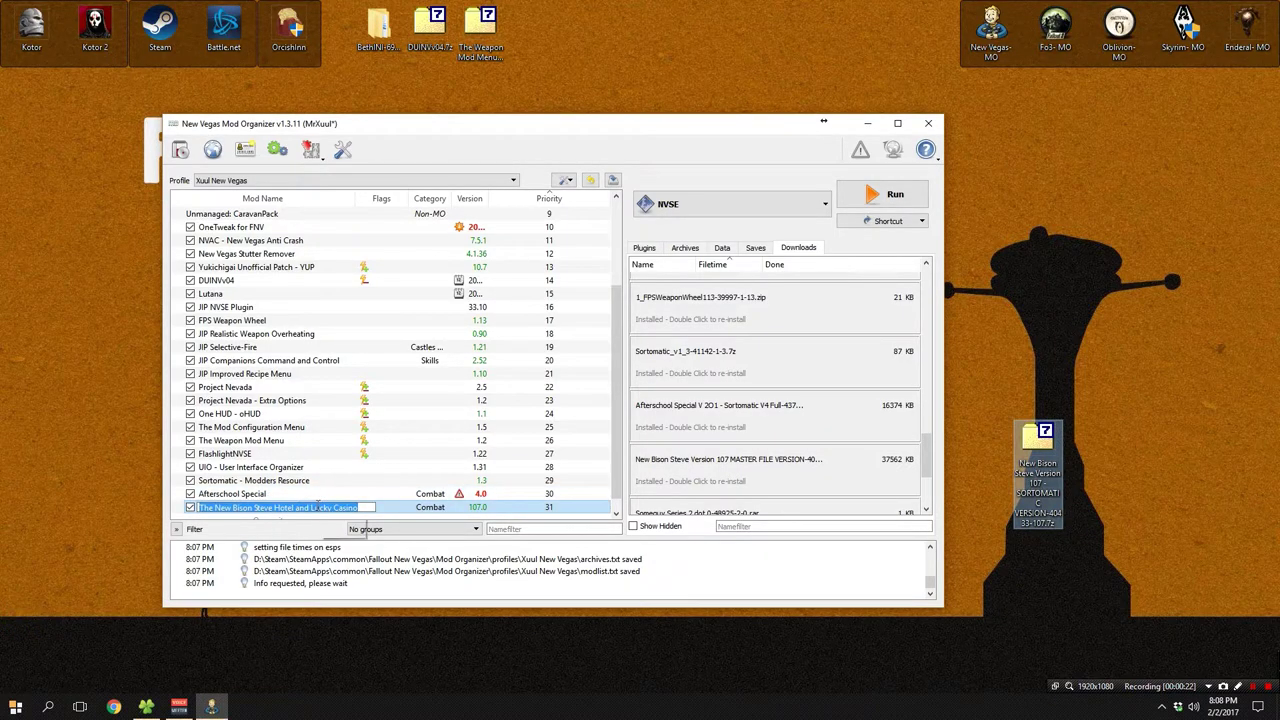
pyautogui.click(190, 508)
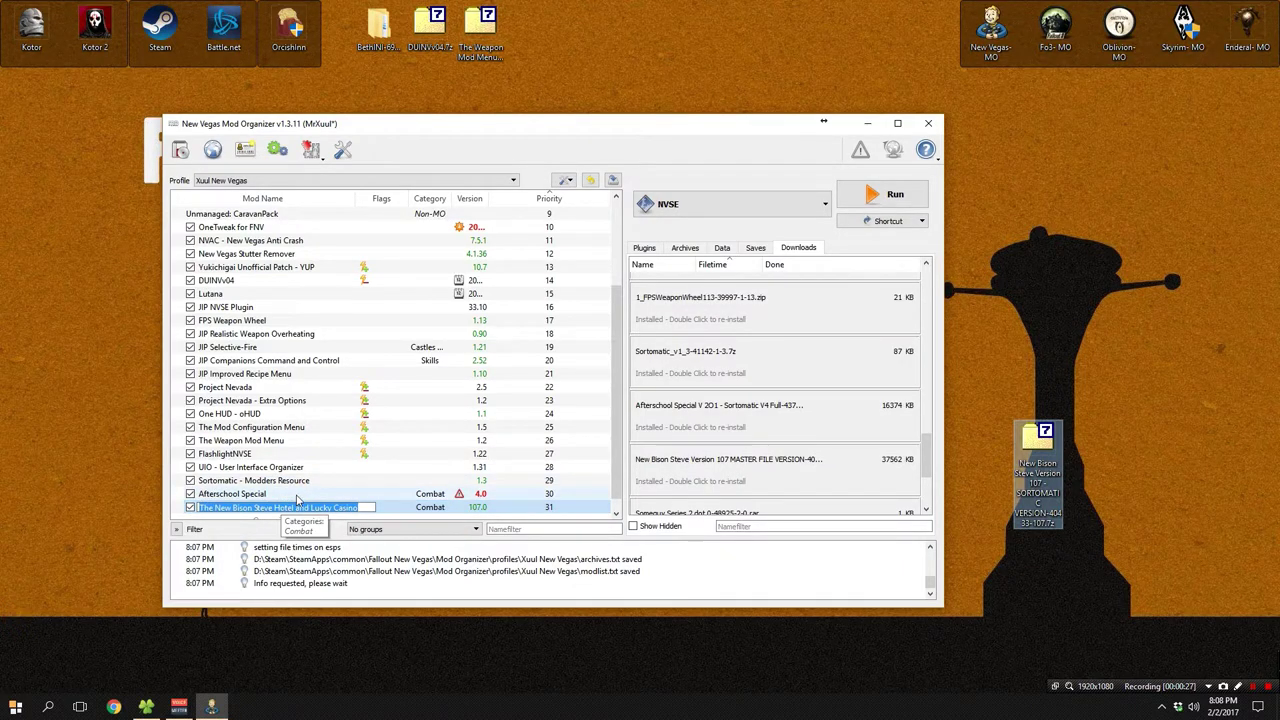
pyautogui.rightClick(354, 505)
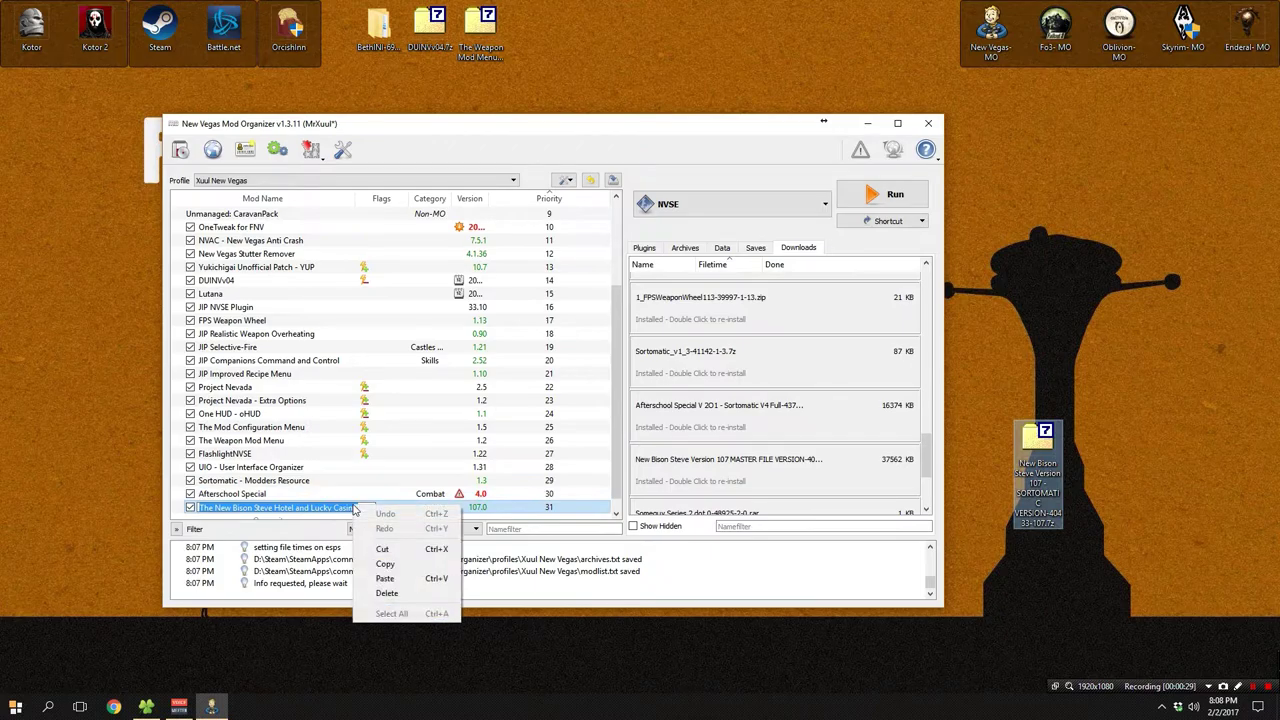
pyautogui.click(380, 562)
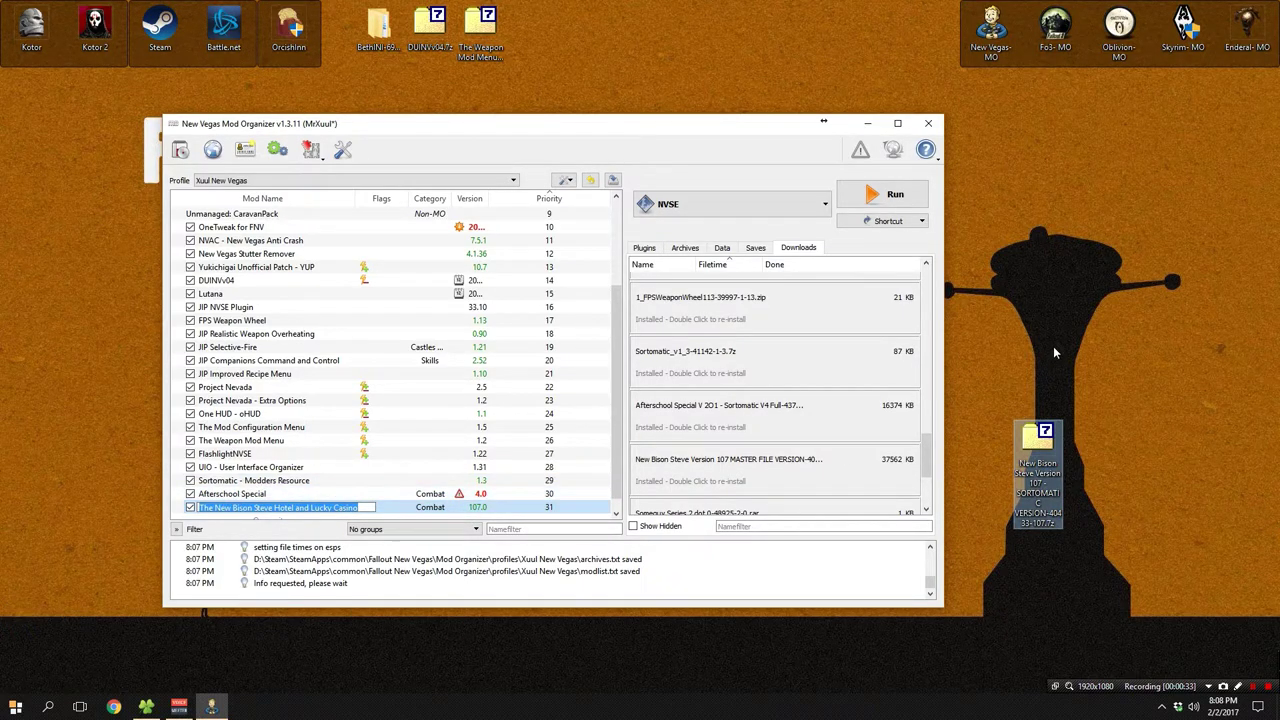
pyautogui.click(1038, 304)
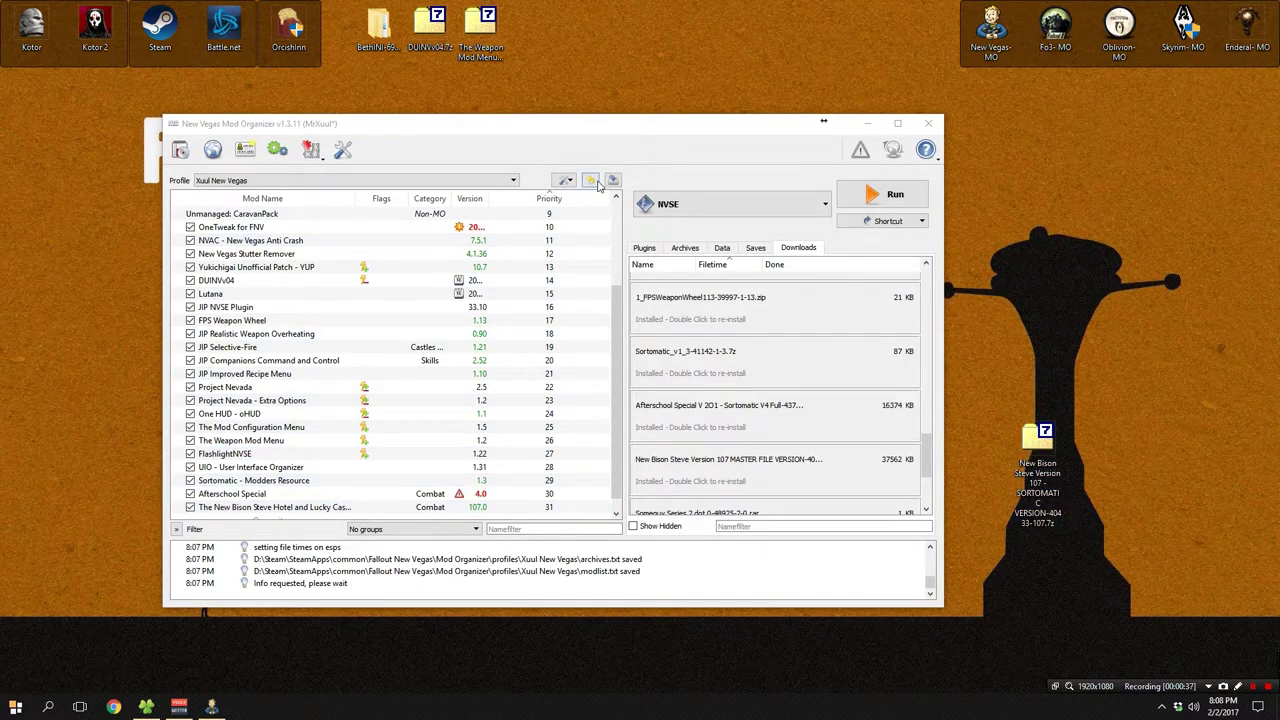
# Open the desktop archive New Bison Steve Version 107 - SORTOMATIC VERSION-40433-107.7z for installation as a mod.
pyautogui.click(563, 181)
pyautogui.click(590, 198)
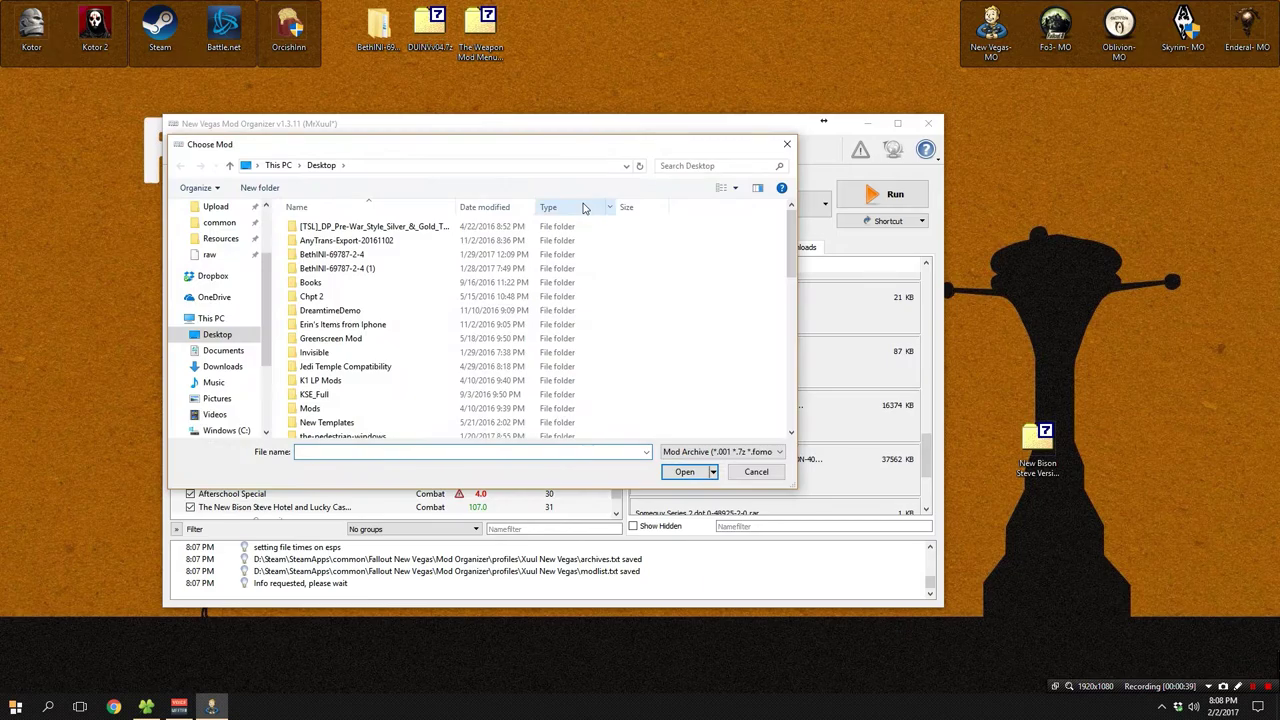
pyautogui.moveTo(788, 225); pyautogui.dragTo(759, 381)
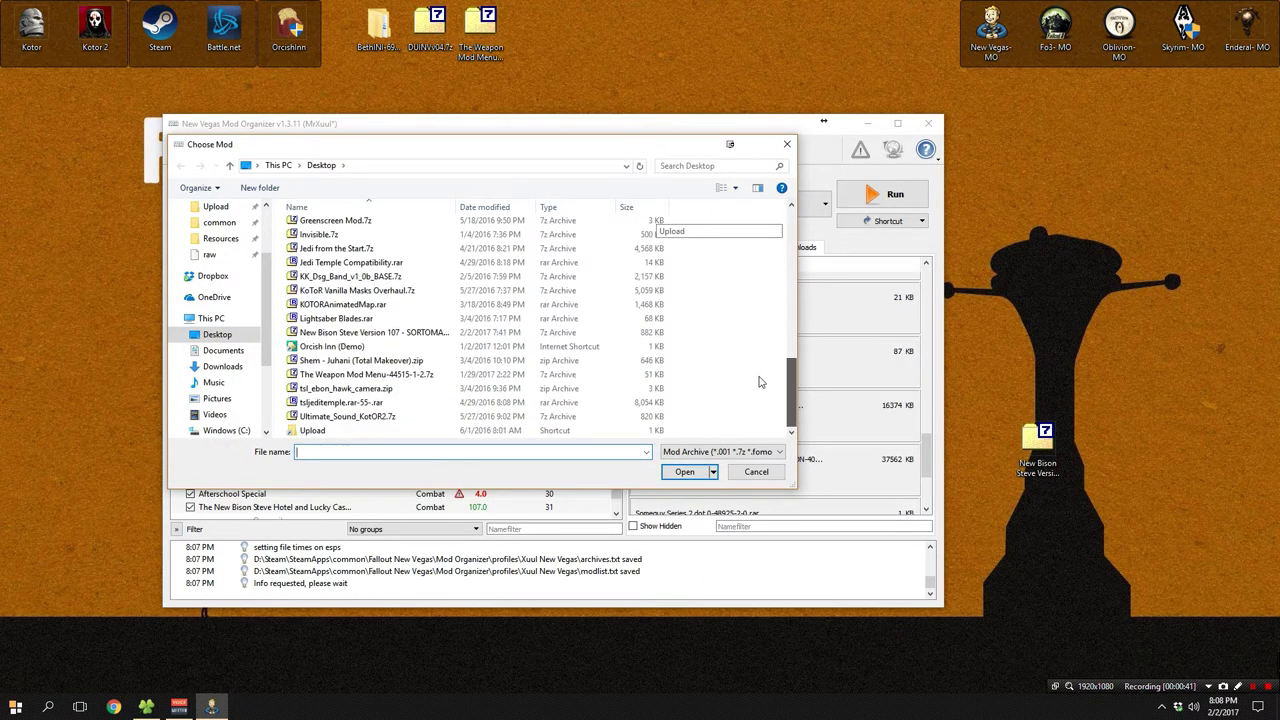
pyautogui.click(416, 333)
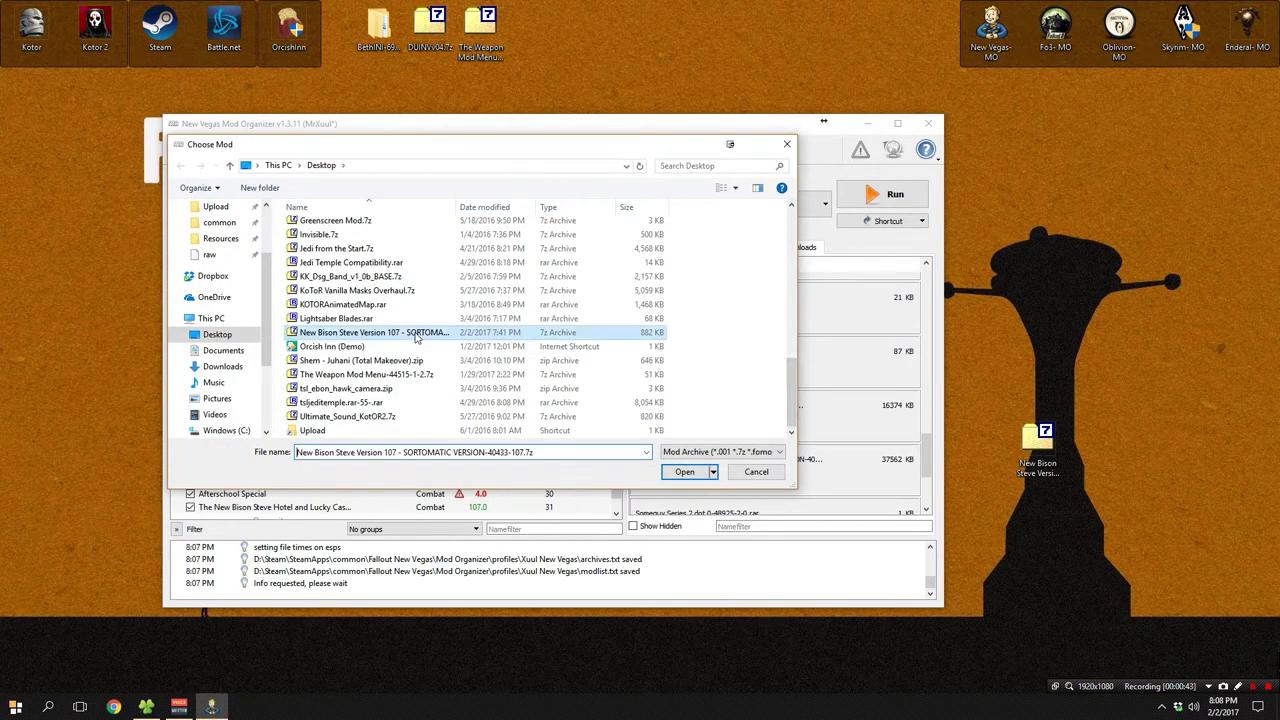
pyautogui.click(684, 472)
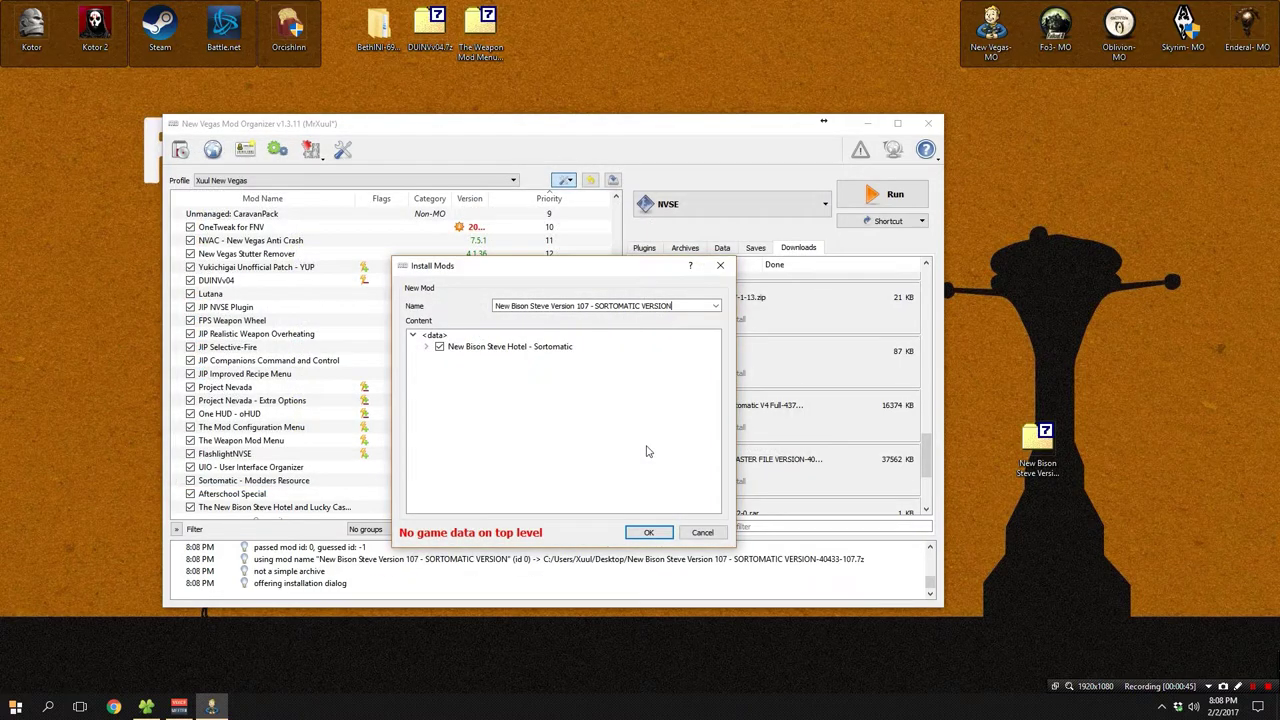
# Set the Data folder inside New Bison Steve Hotel - Sortomatic's ESM version folder as the data directory.
pyautogui.rightClick(460, 347)
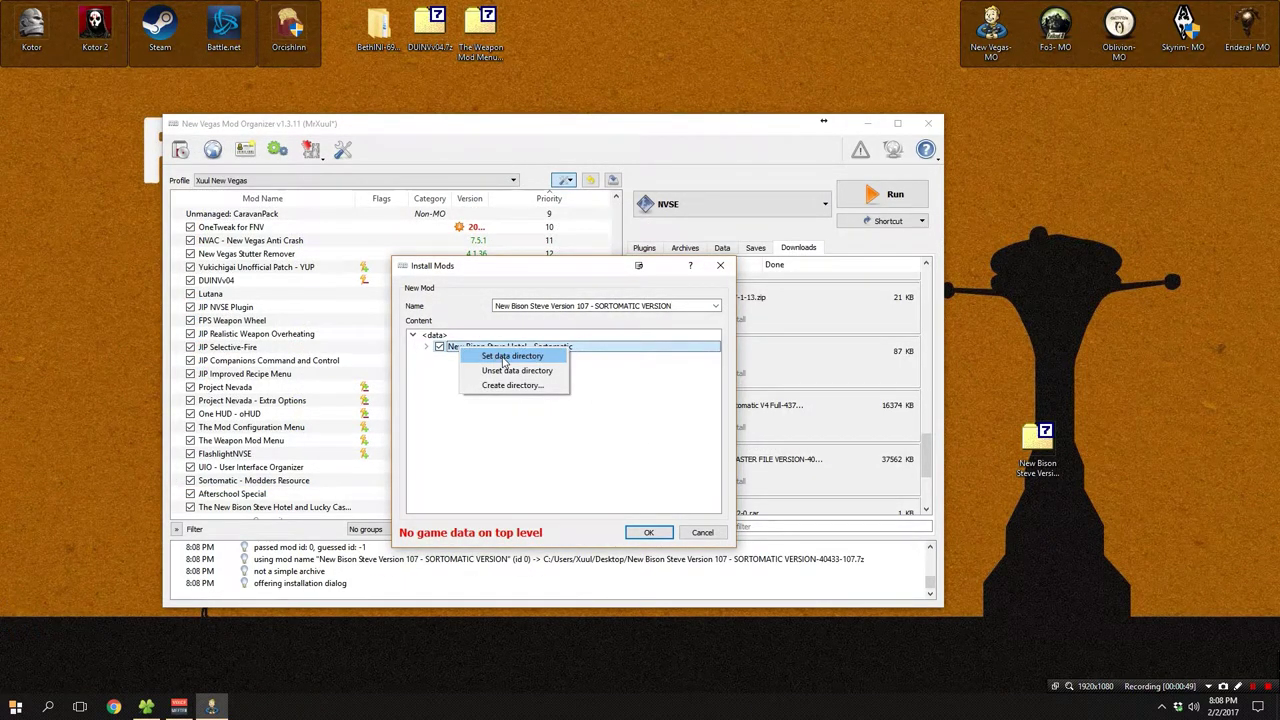
pyautogui.click(505, 357)
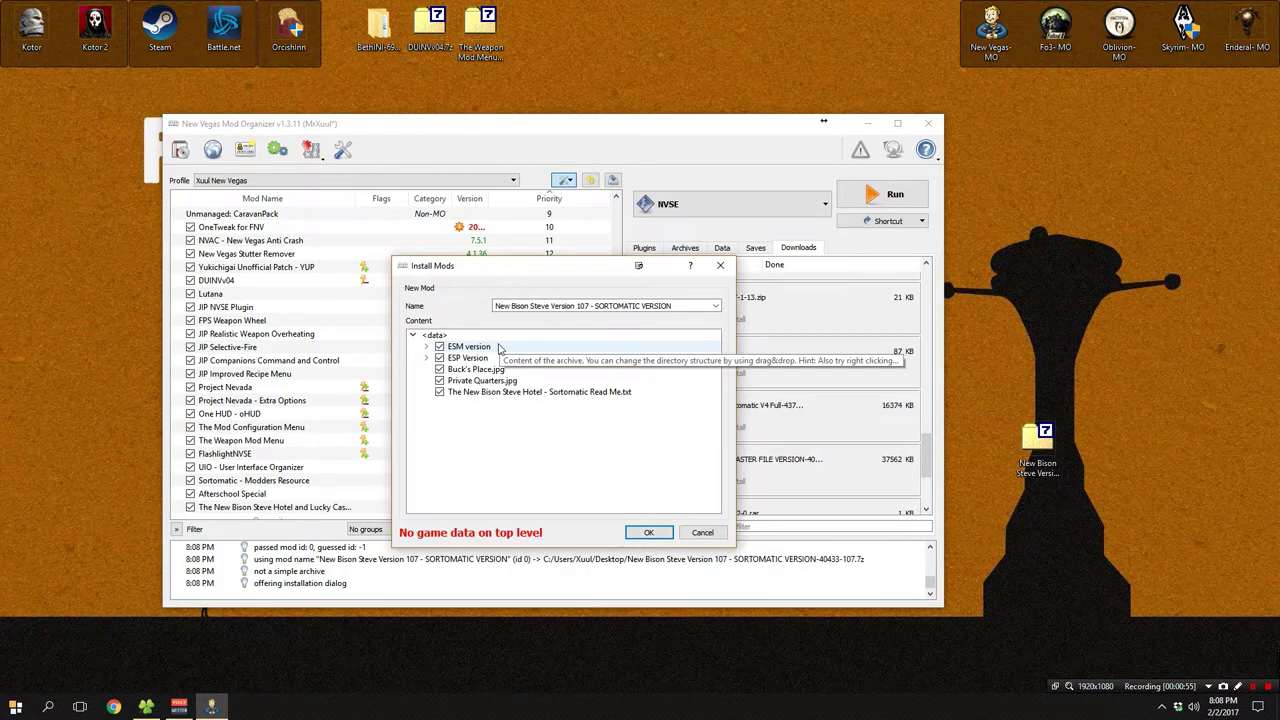
pyautogui.rightClick(486, 347)
pyautogui.click(497, 356)
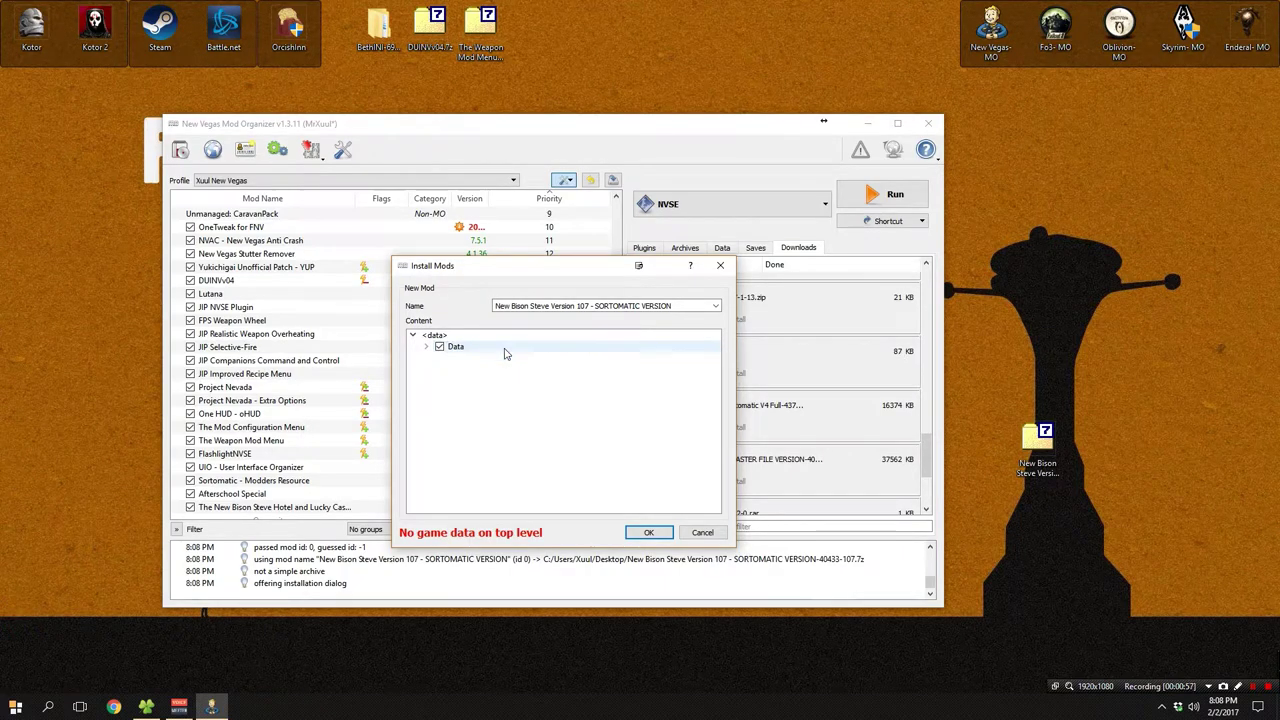
pyautogui.rightClick(480, 350)
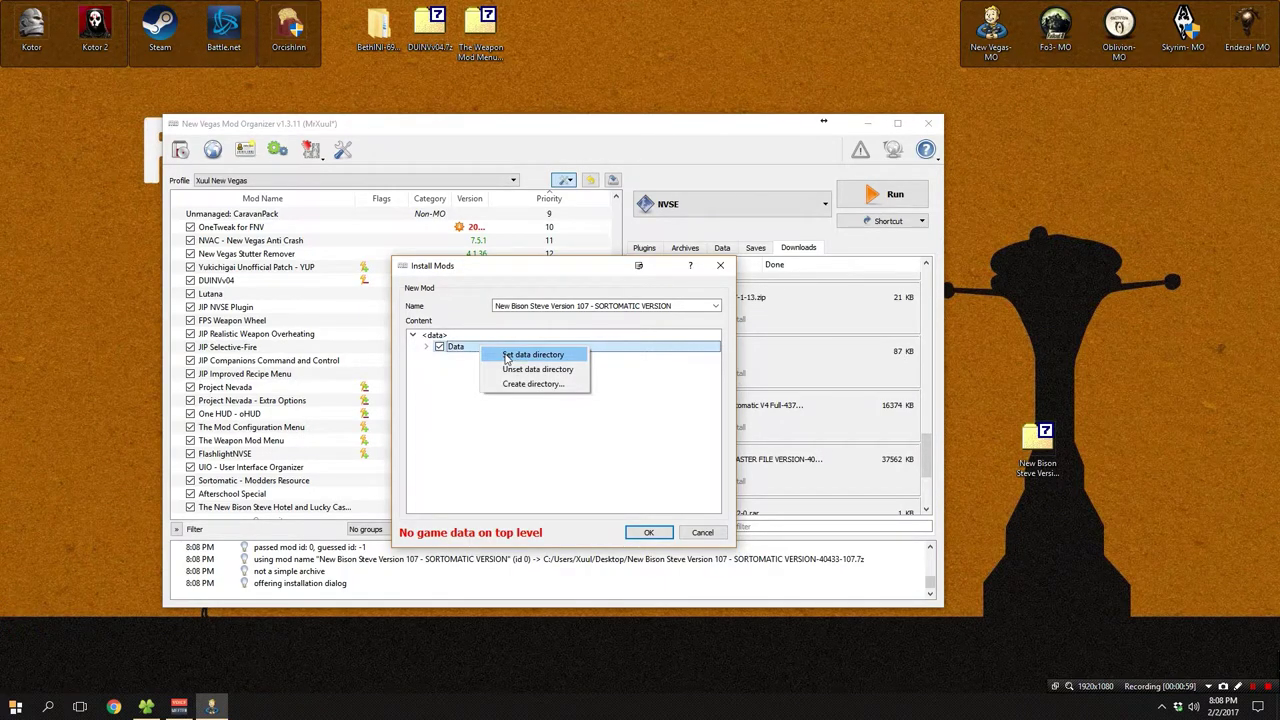
pyautogui.click(507, 356)
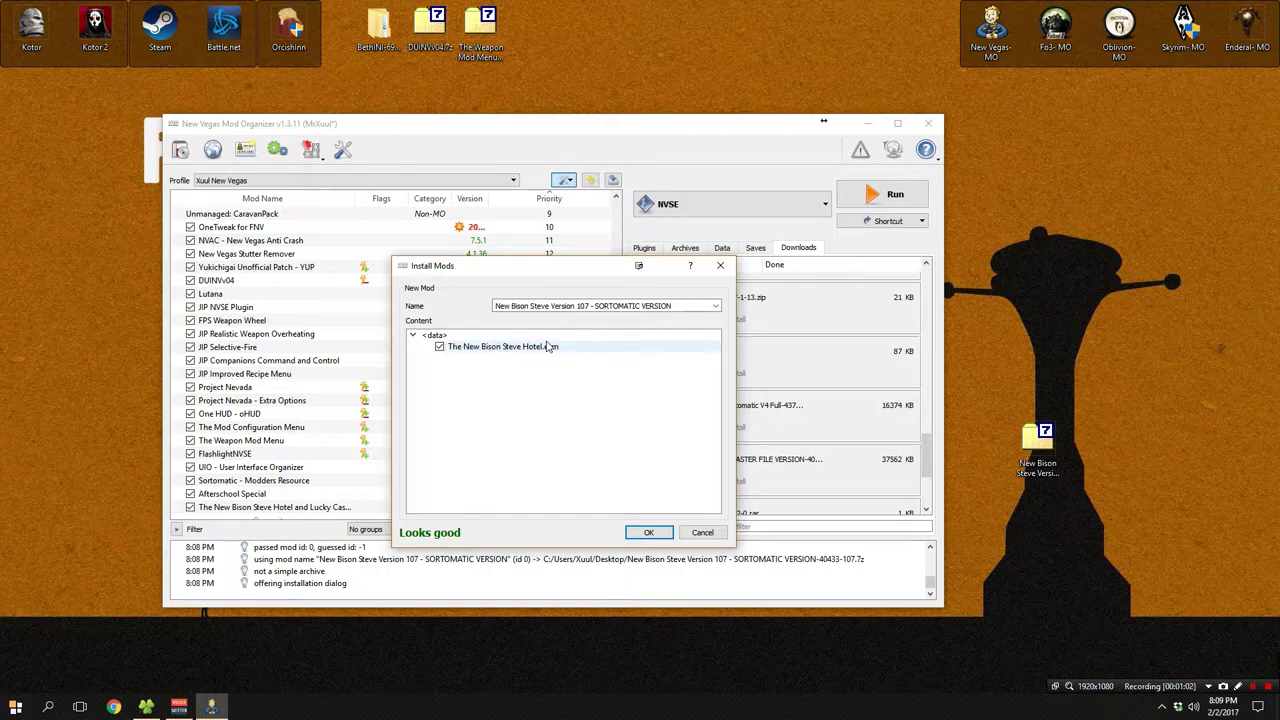
# Name the mod The New Bison Steve Hotel and Lucky Casino and install it merged into the existing mod.
pyautogui.moveTo(690, 304); pyautogui.dragTo(398, 300)
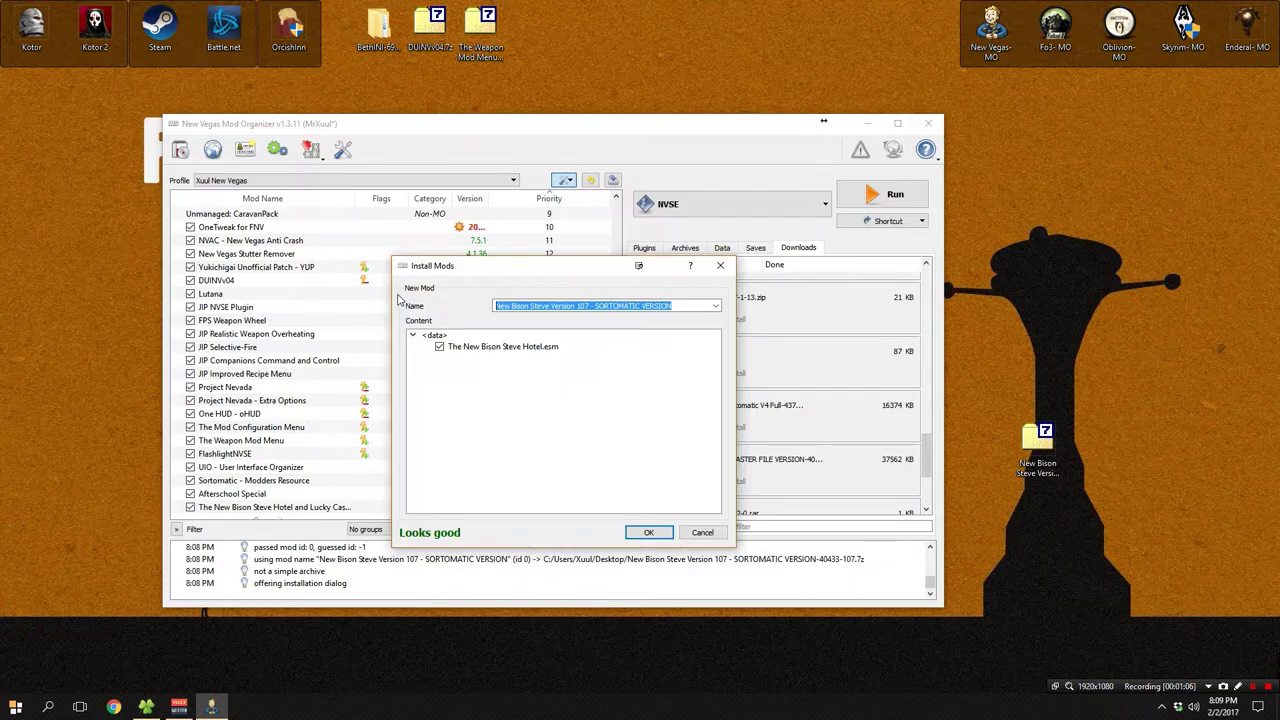
pyautogui.rightClick(550, 308)
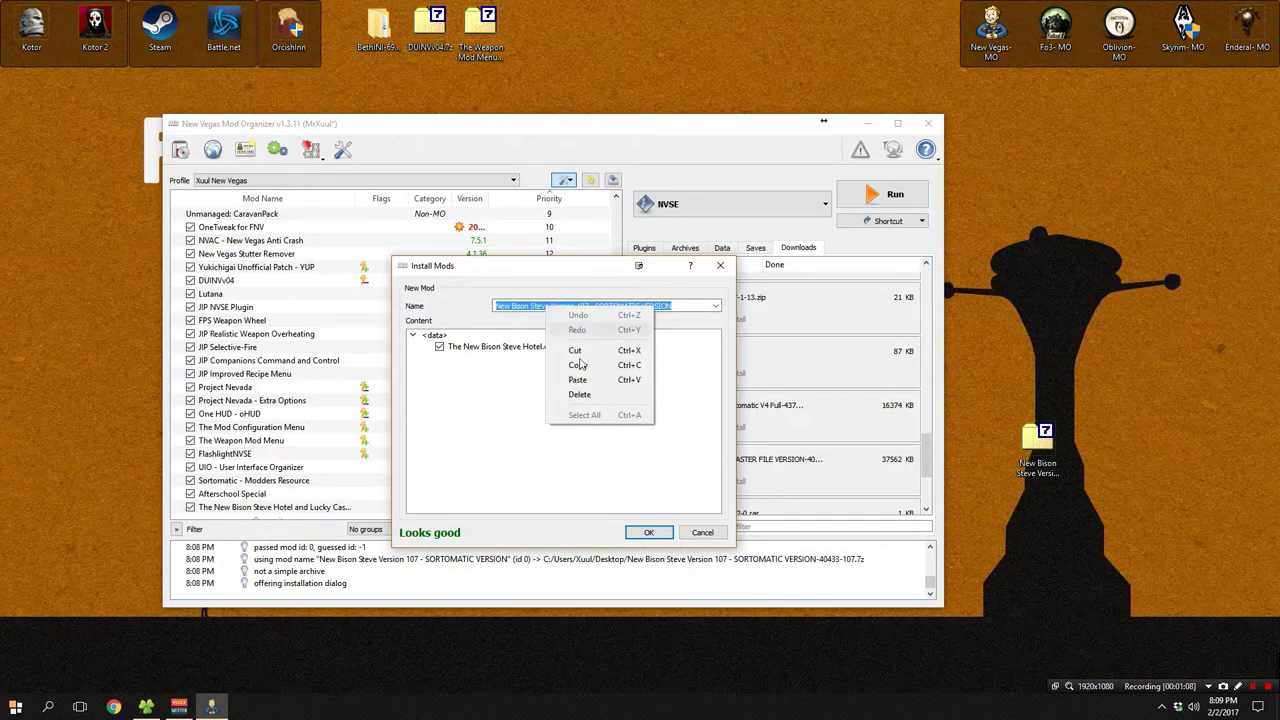
pyautogui.click(583, 390)
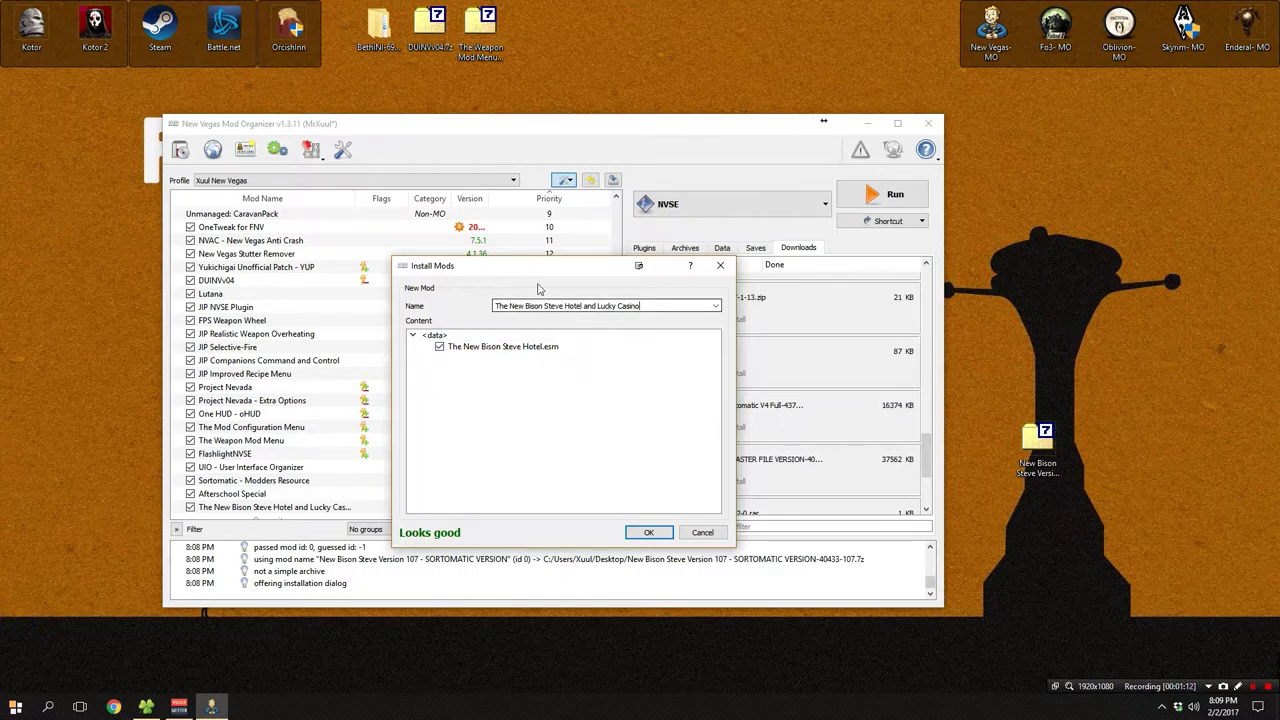
pyautogui.click(648, 532)
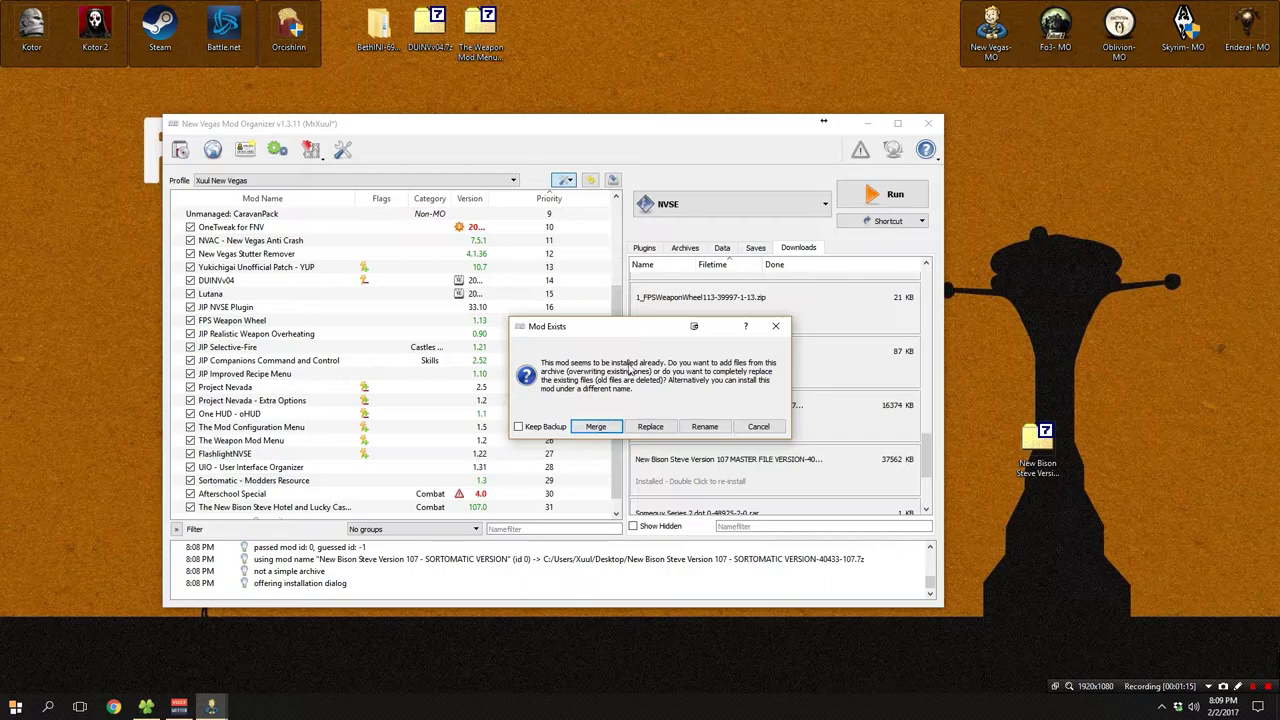
pyautogui.click(608, 427)
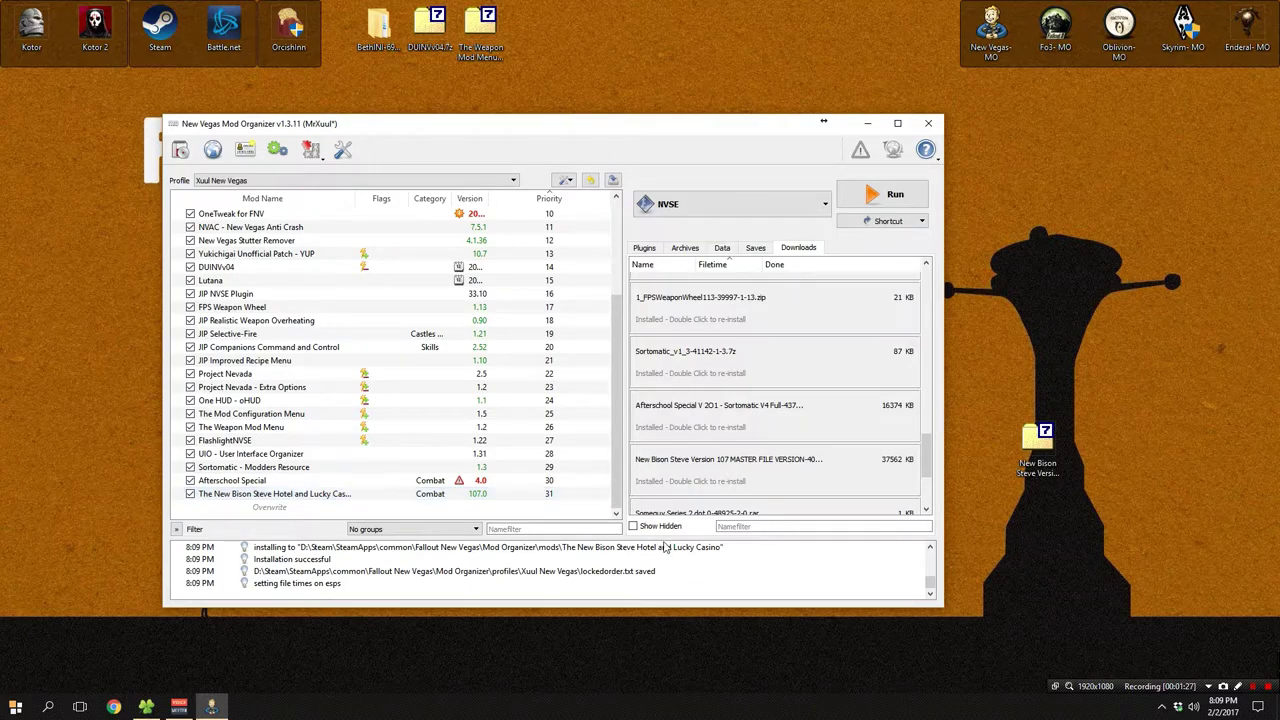
# Install the downloaded Someguy Series 2 dot 0 archive with the Data folder inside Someguy Series 2.0 set as the data directory.
pyautogui.scroll(-3, 798, 445)
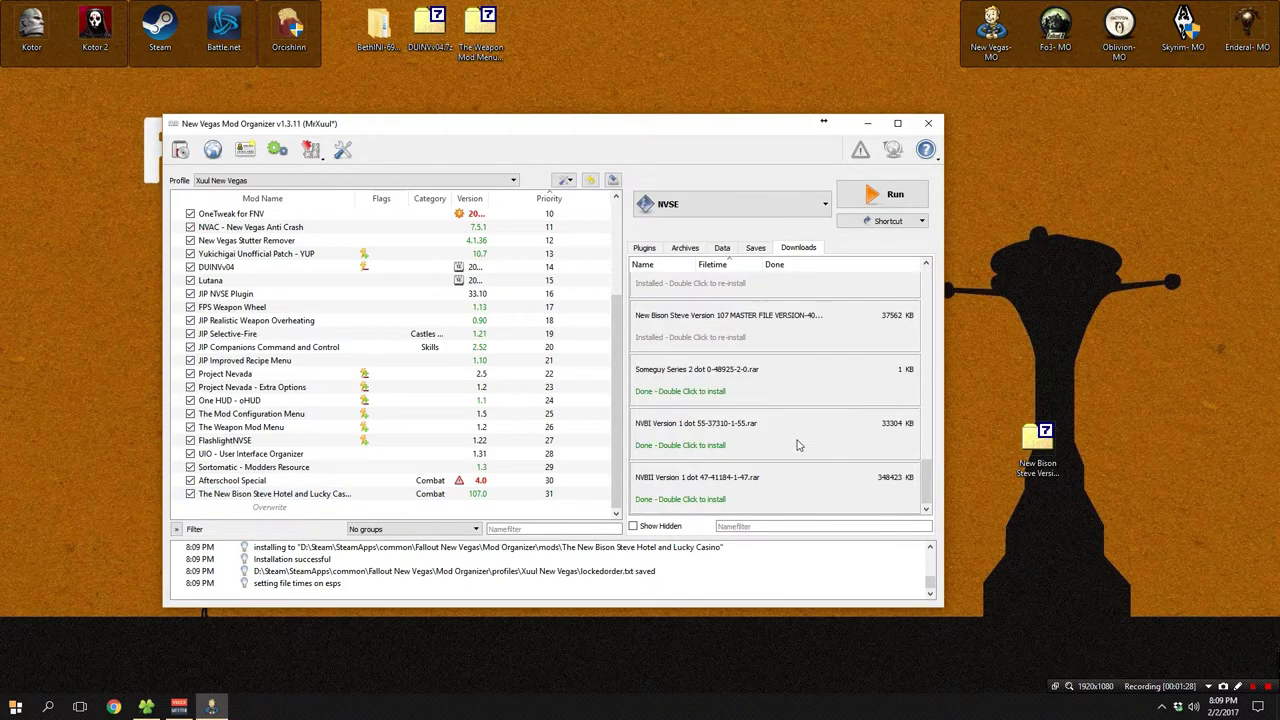
pyautogui.doubleClick(744, 392)
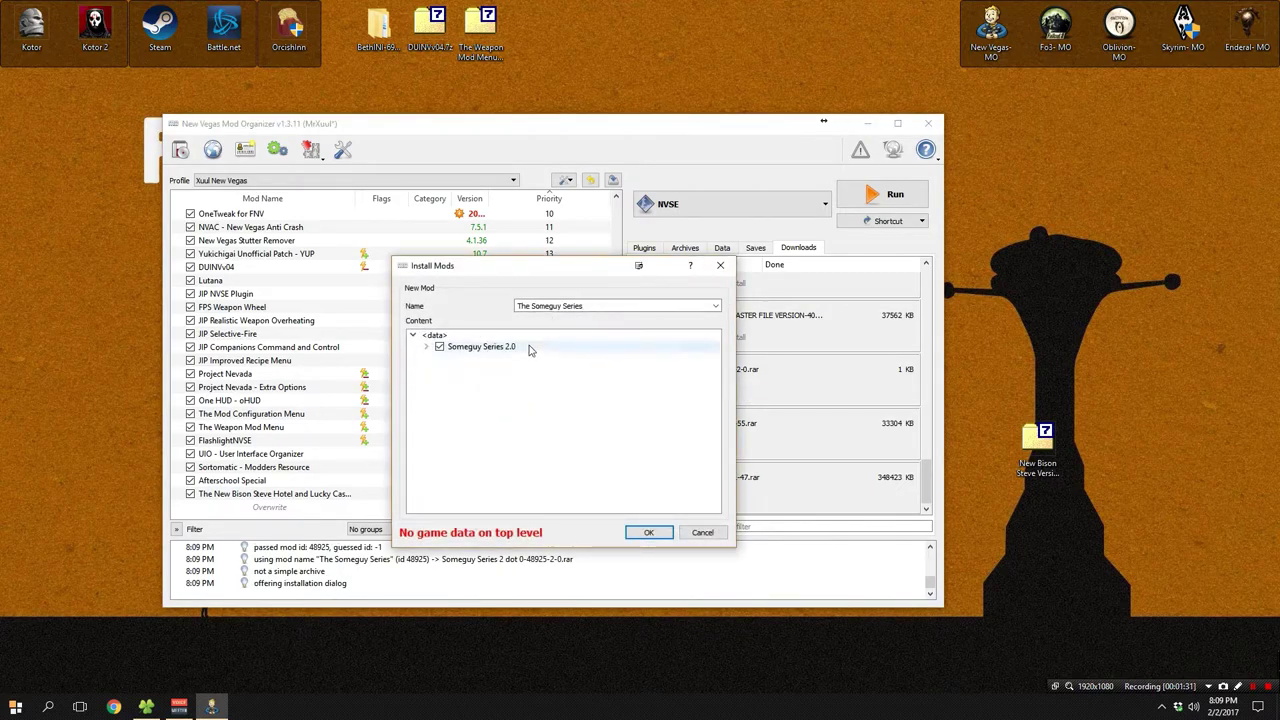
pyautogui.rightClick(548, 350)
pyautogui.click(563, 355)
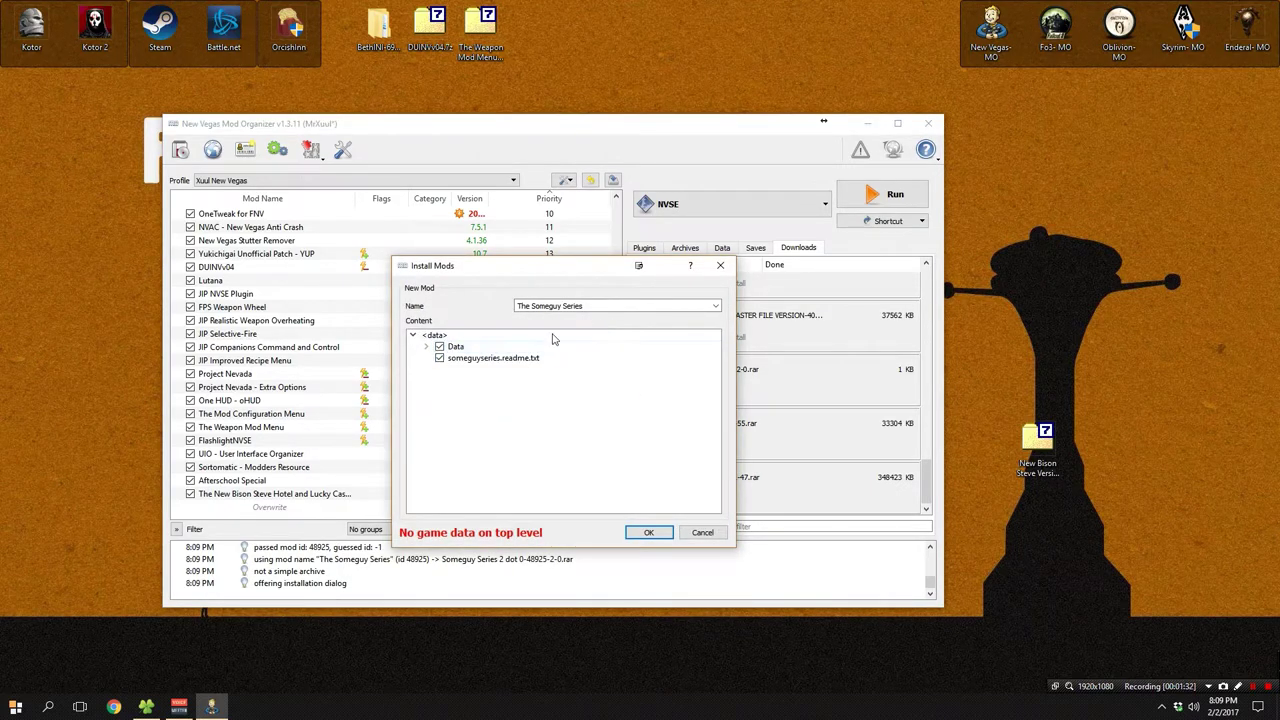
pyautogui.rightClick(467, 350)
pyautogui.click(500, 357)
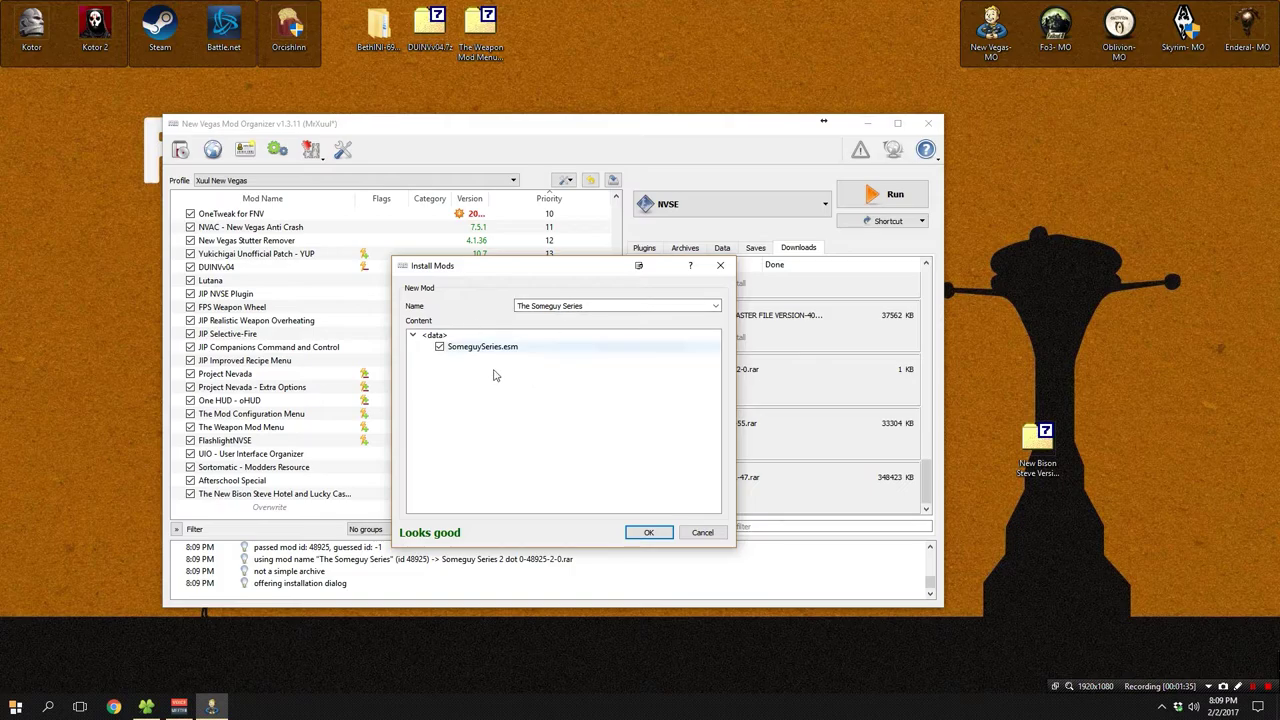
pyautogui.click(649, 532)
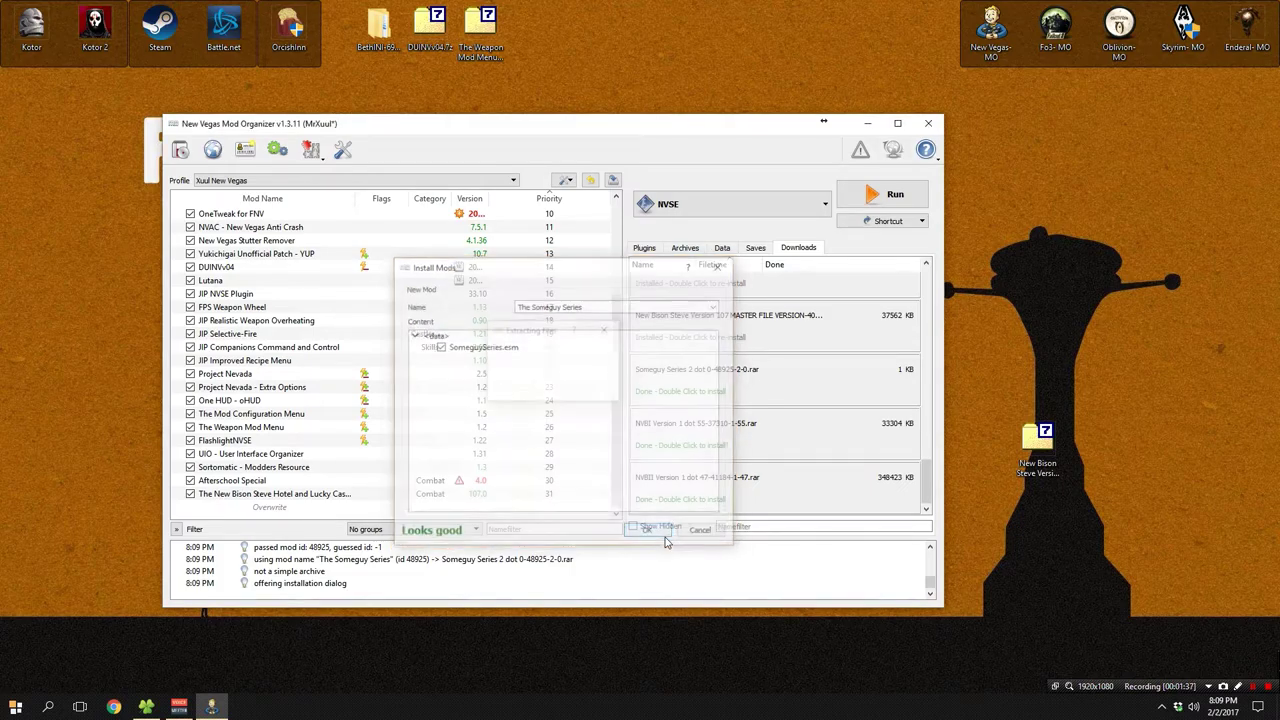
# Install the NVBI Version 1 dot 55 archive manually as New Vegas Bounties I, with its inner Data folder set as the data directory.
pyautogui.doubleClick(705, 447)
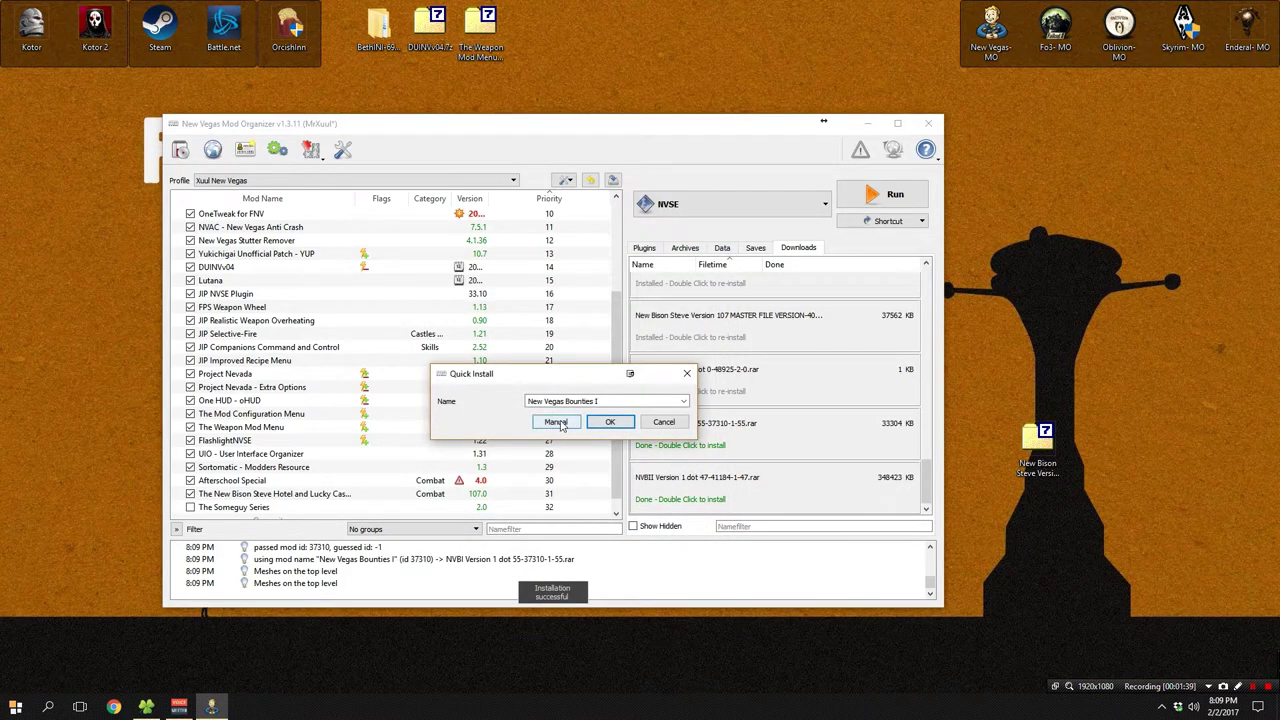
pyautogui.click(560, 422)
pyautogui.rightClick(485, 348)
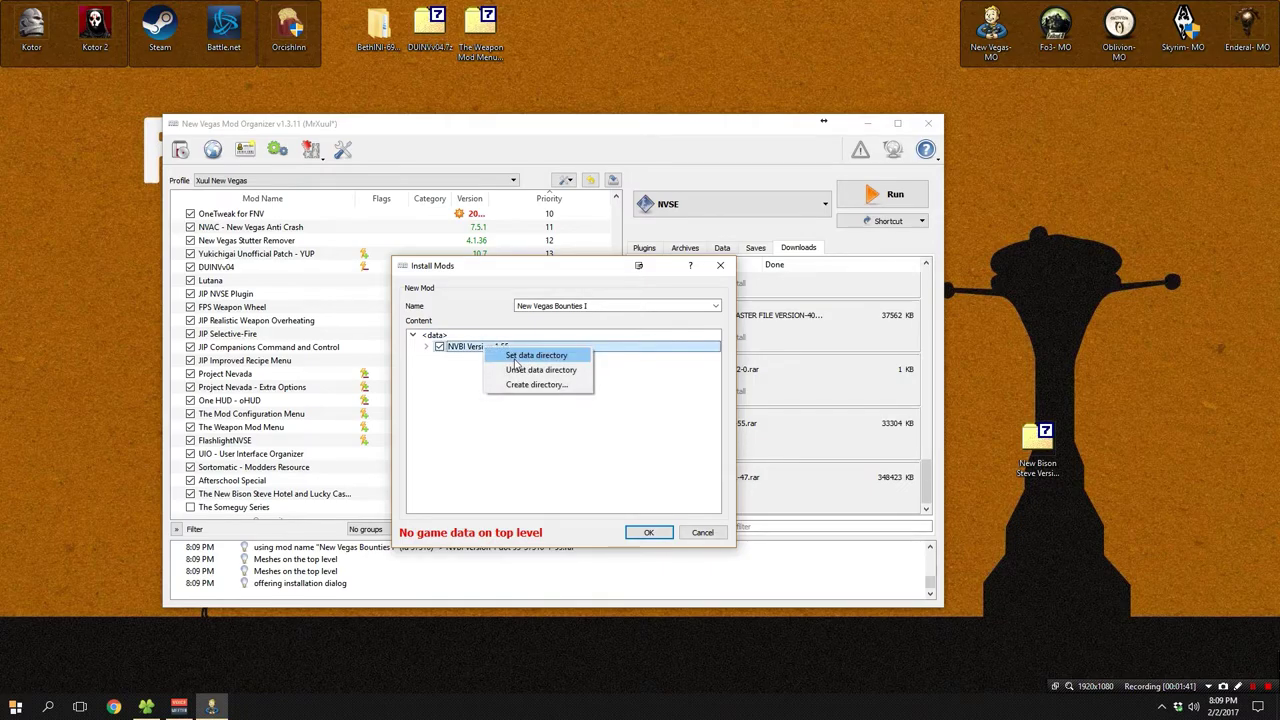
pyautogui.click(530, 356)
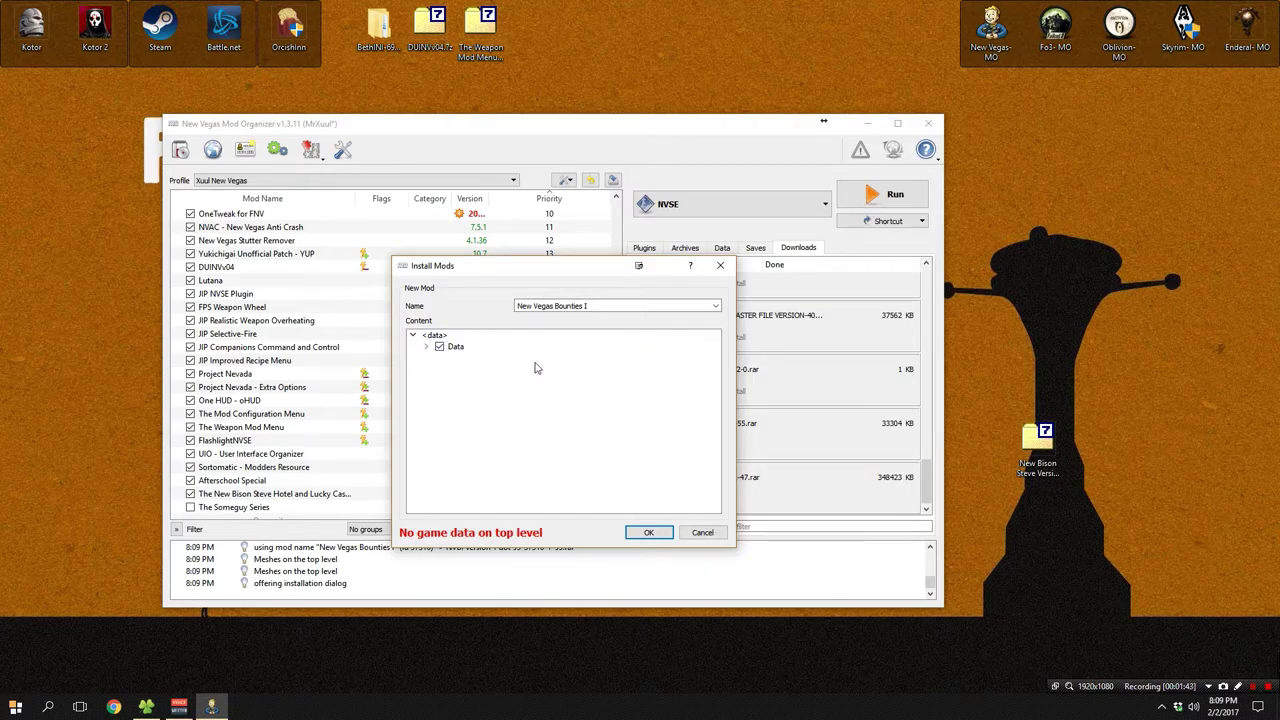
pyautogui.rightClick(486, 348)
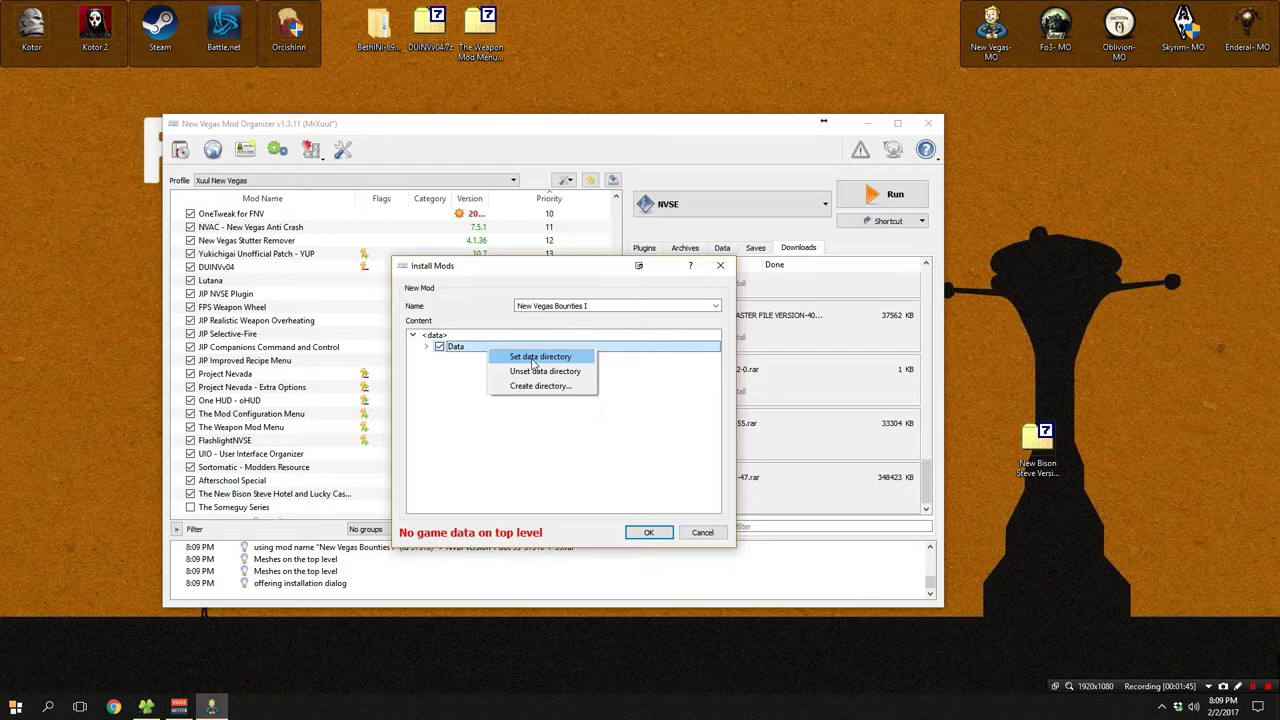
pyautogui.click(530, 355)
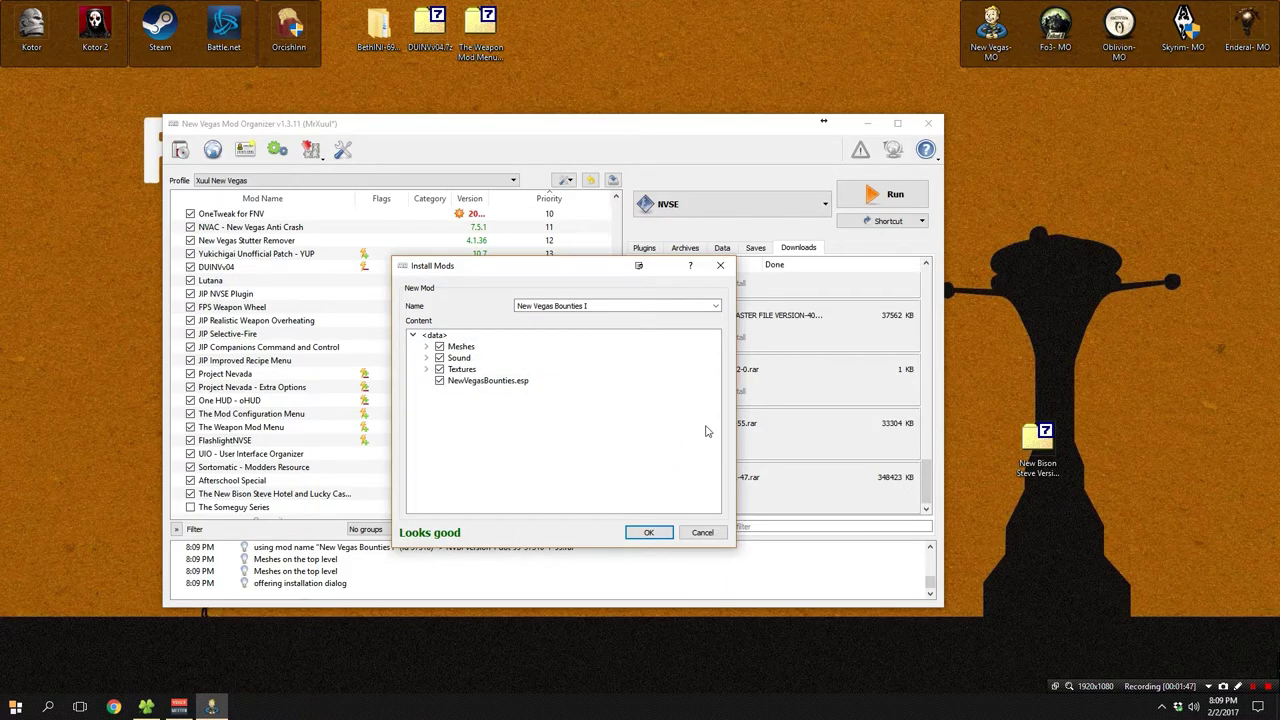
pyautogui.click(650, 532)
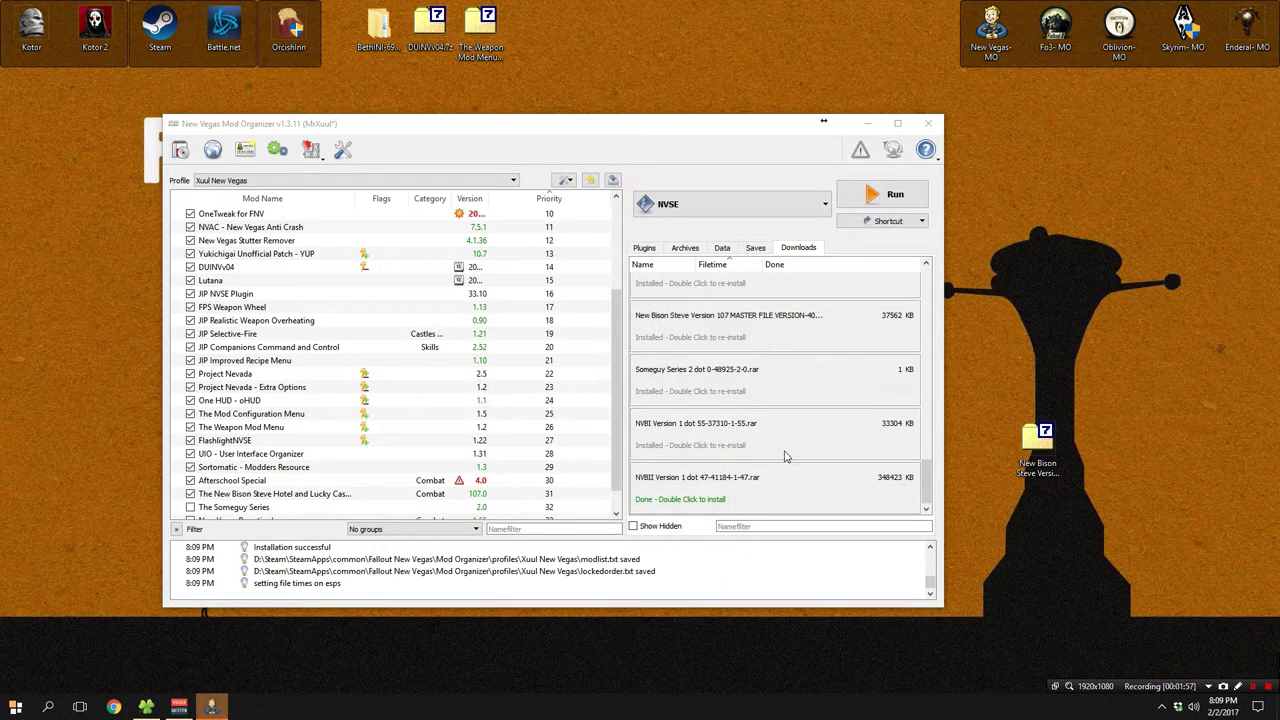
# Install the NVBII Version 1 dot 47 archive as New Vegas Bounties II with the Data folder inside NVBII Version 1.46 as data directory.
pyautogui.doubleClick(731, 500)
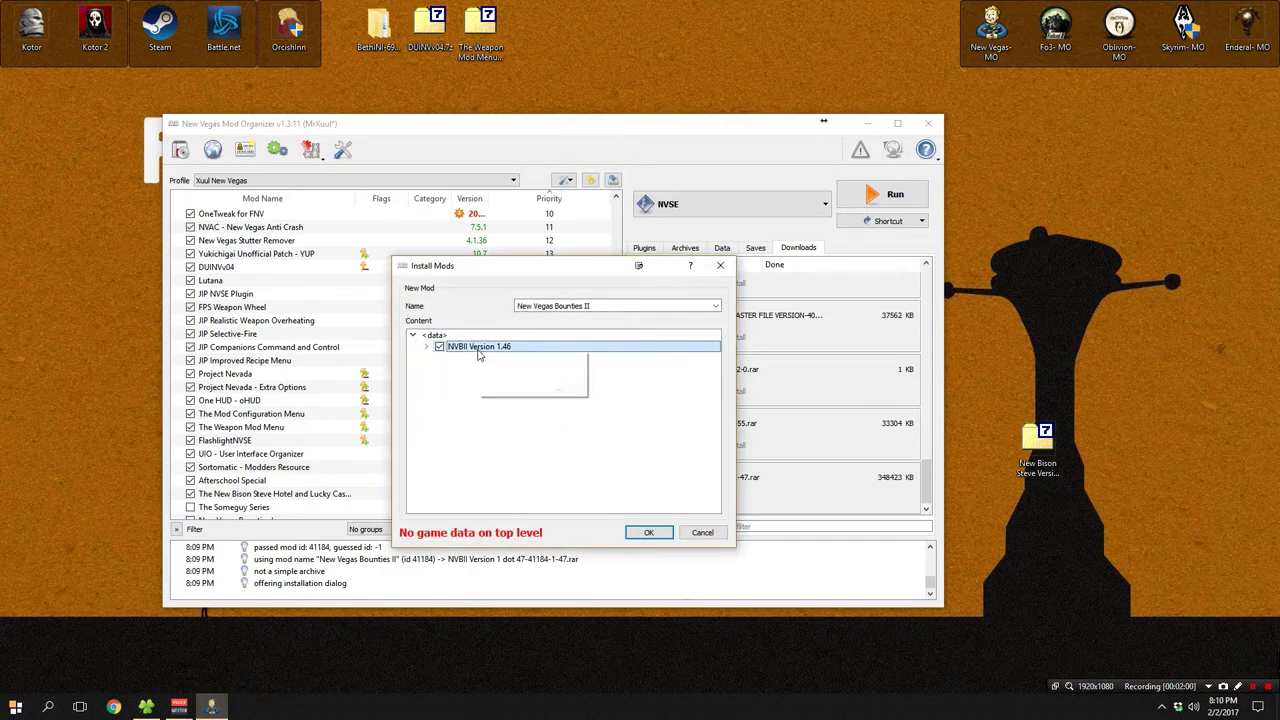
pyautogui.rightClick(478, 352)
pyautogui.click(507, 360)
pyautogui.rightClick(468, 346)
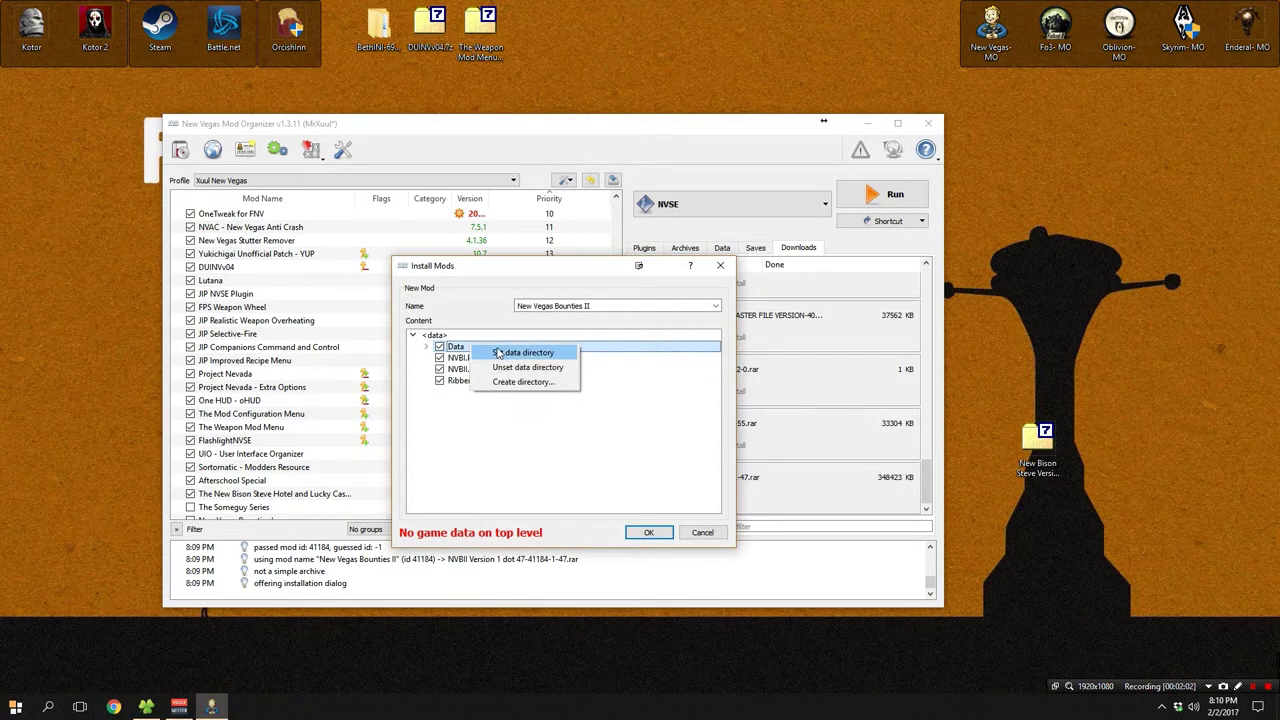
pyautogui.click(497, 354)
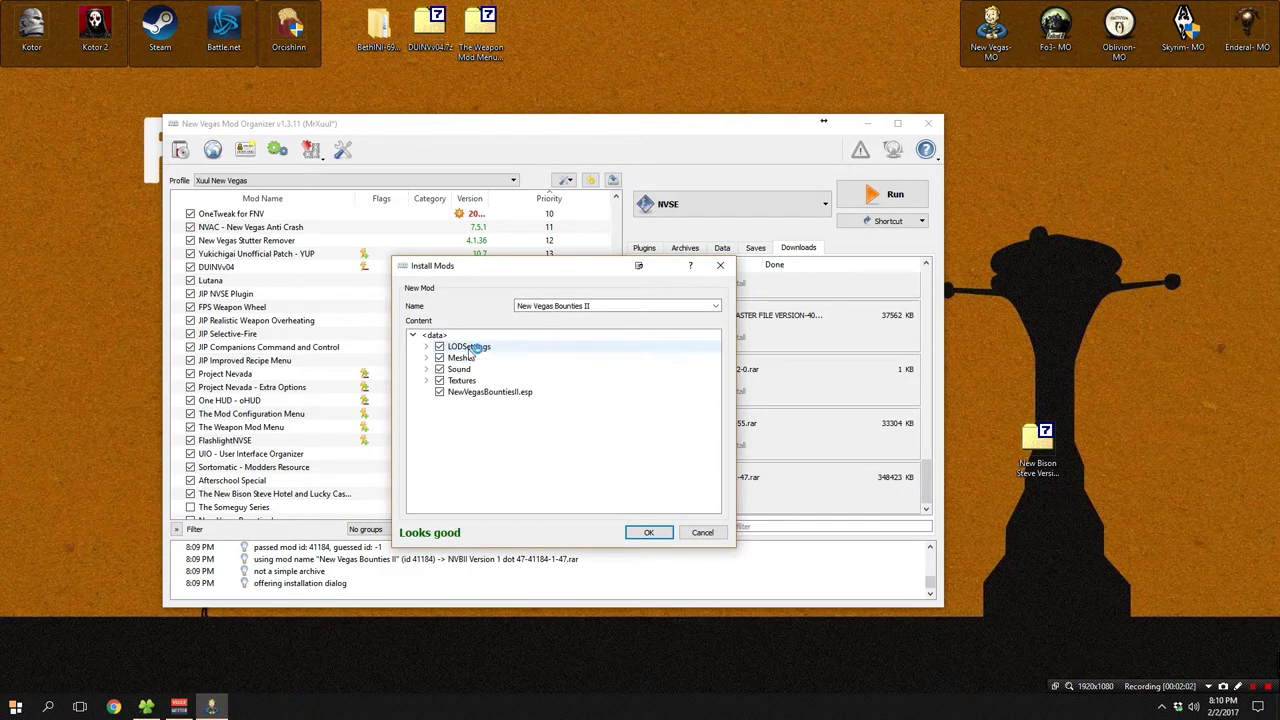
pyautogui.click(648, 532)
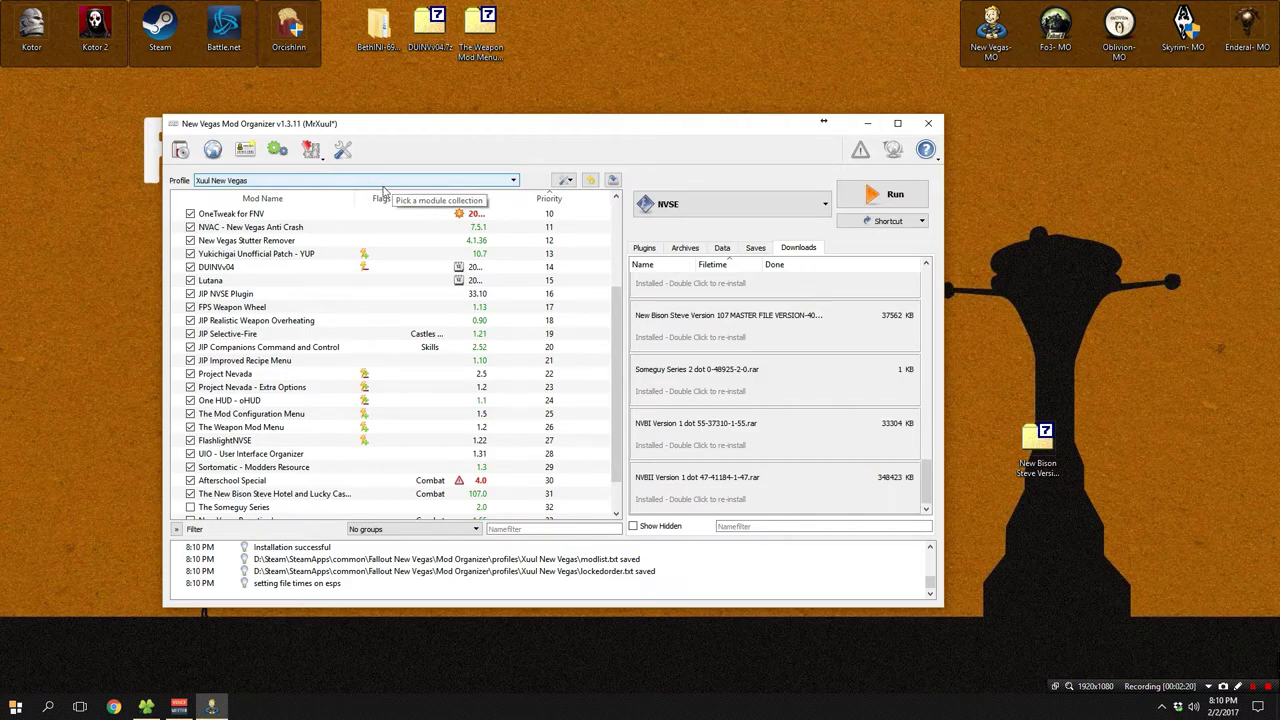
# Enable The Someguy Series, New Vegas Bounties I and New Vegas Bounties II in the mod list.
pyautogui.scroll(-1, 300, 370)
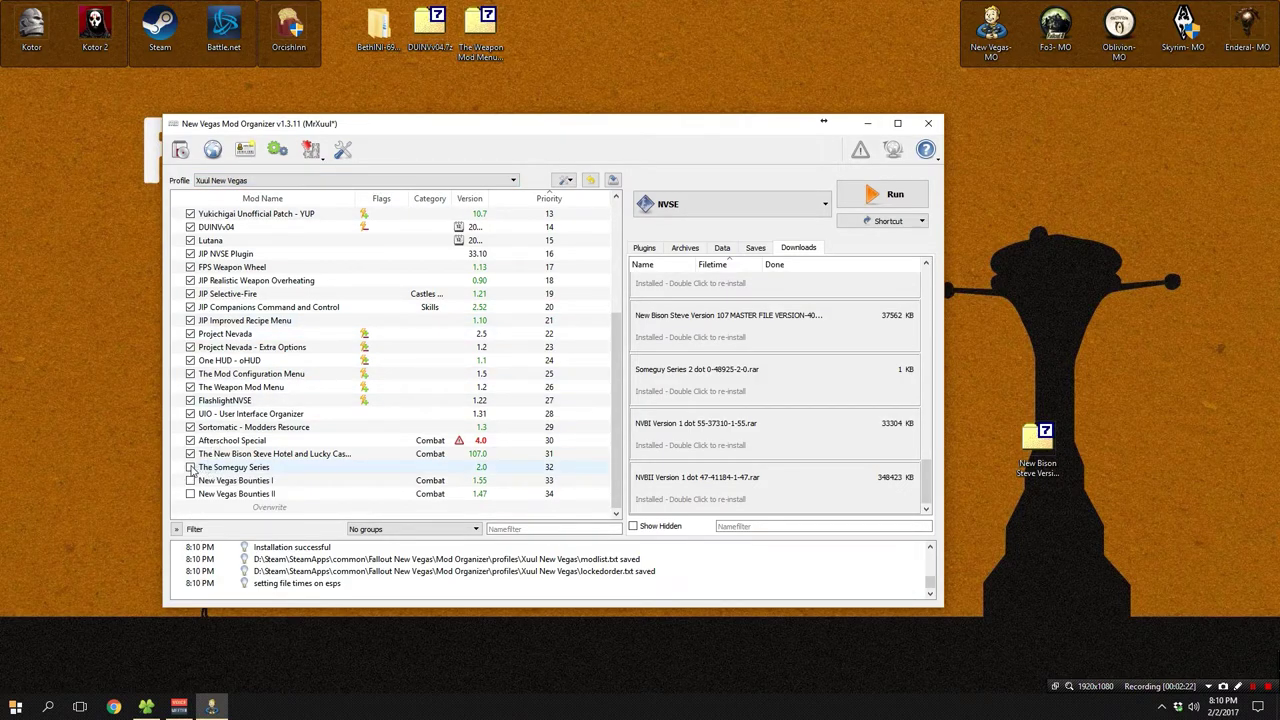
pyautogui.click(190, 467)
pyautogui.click(190, 481)
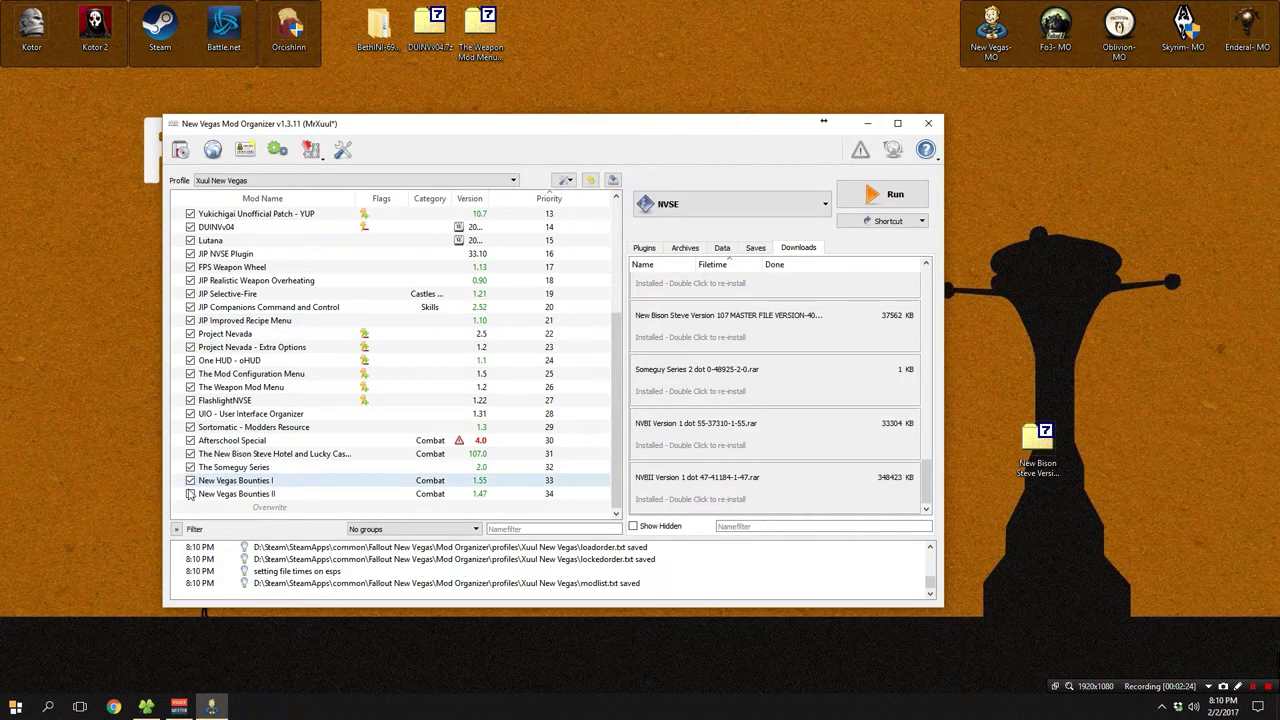
pyautogui.click(190, 494)
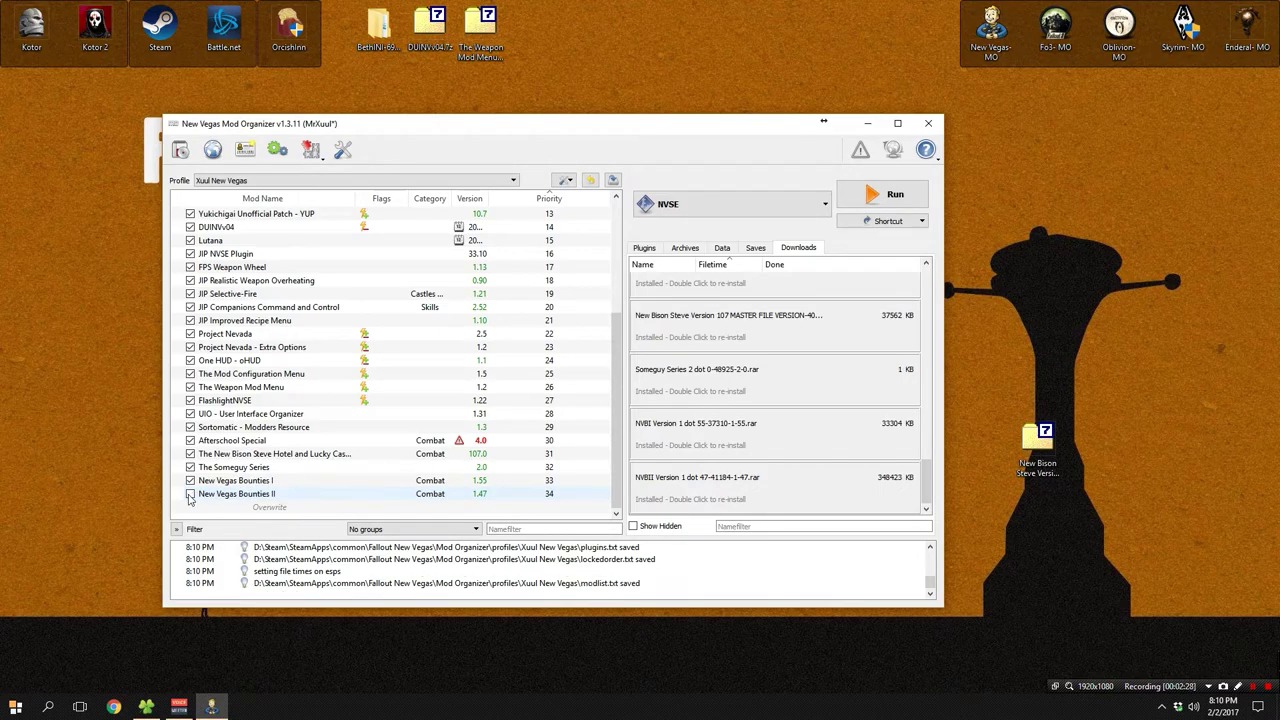